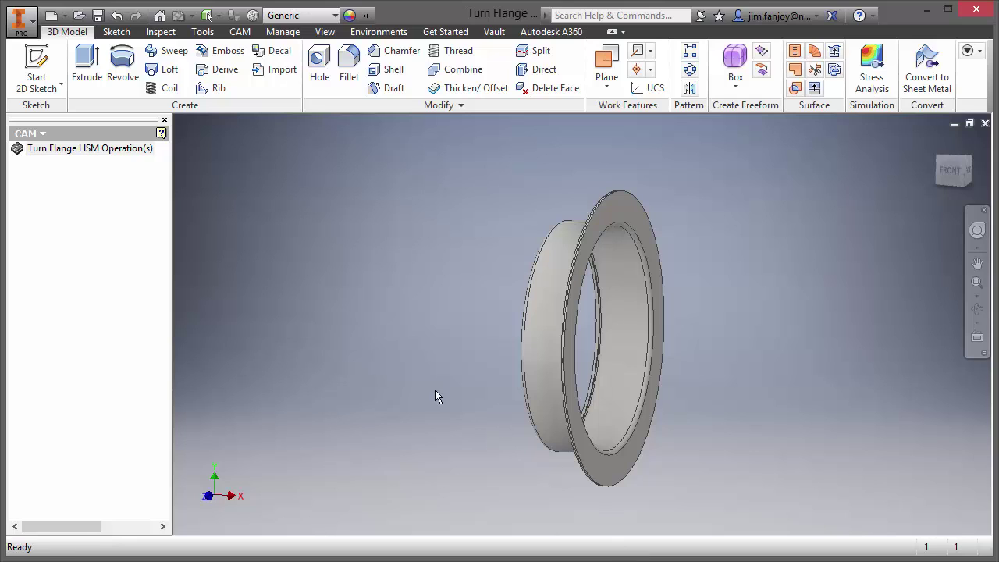
Show the part's model tree and make the Stock1 solid body visible around the flange
click(41, 134)
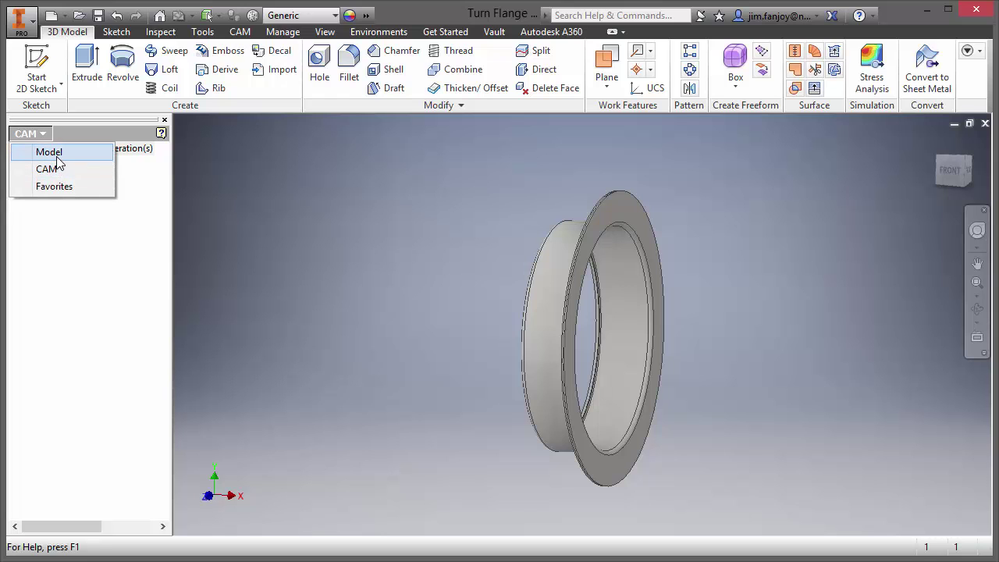
click(49, 152)
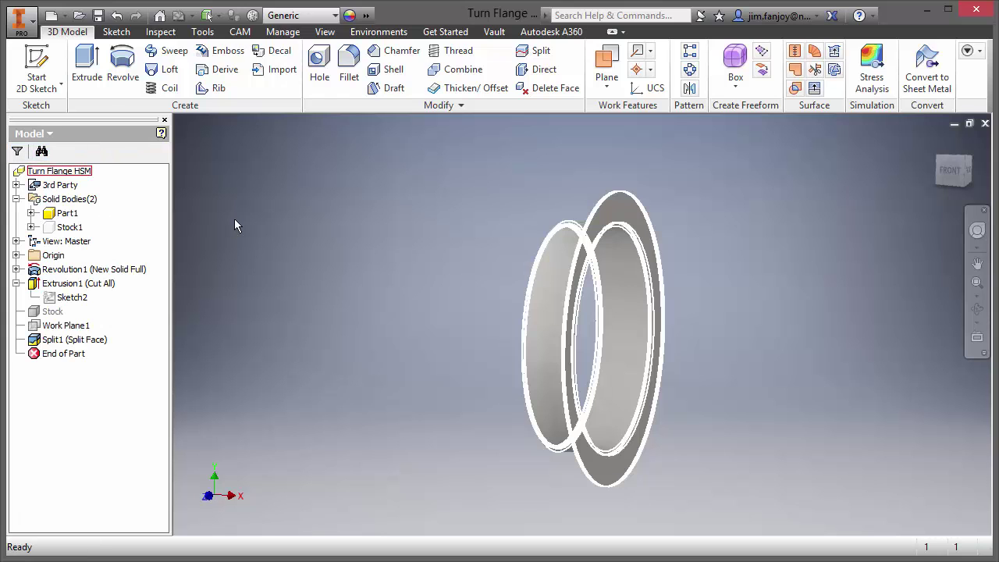
double_click(58, 213)
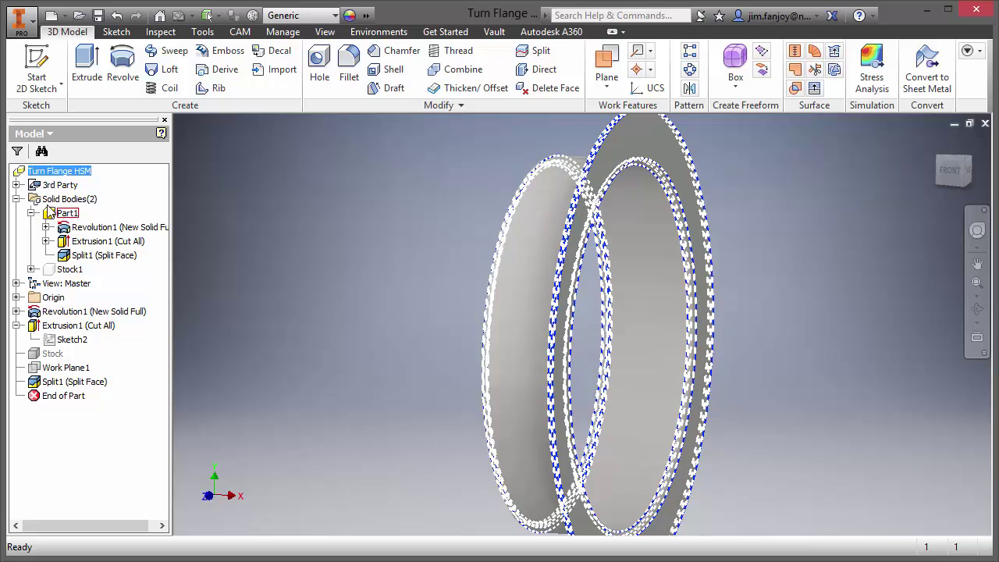
click(16, 200)
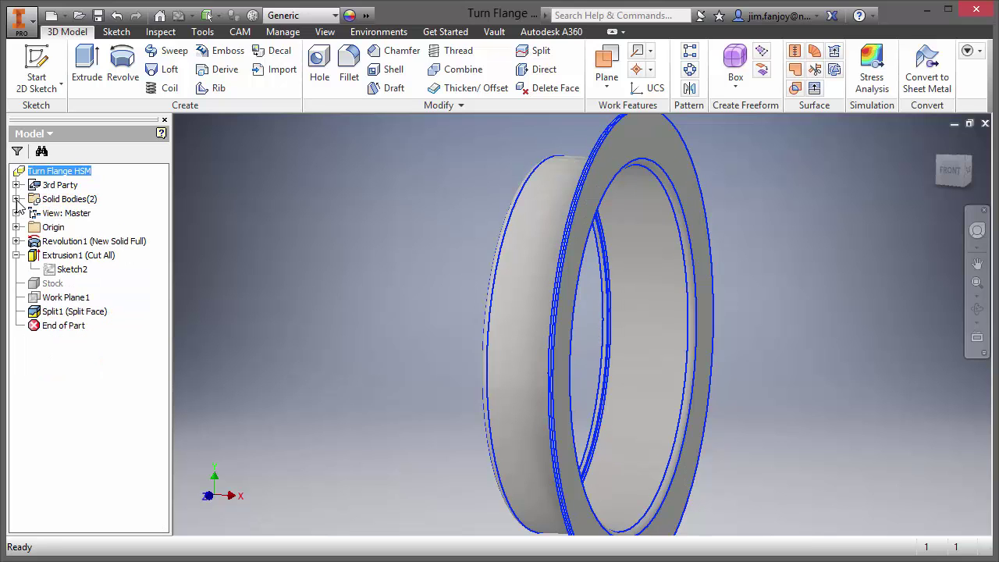
click(247, 253)
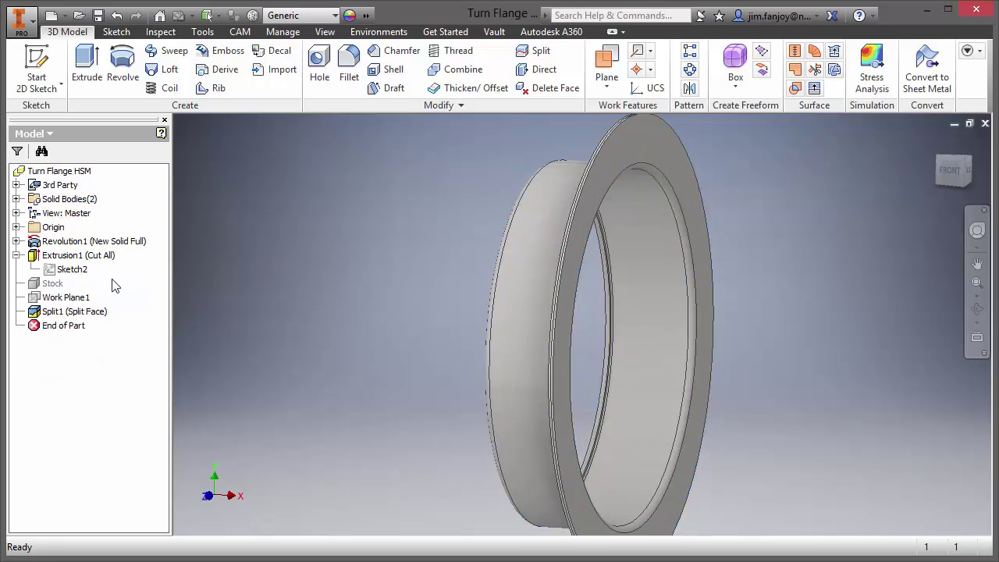
click(81, 297)
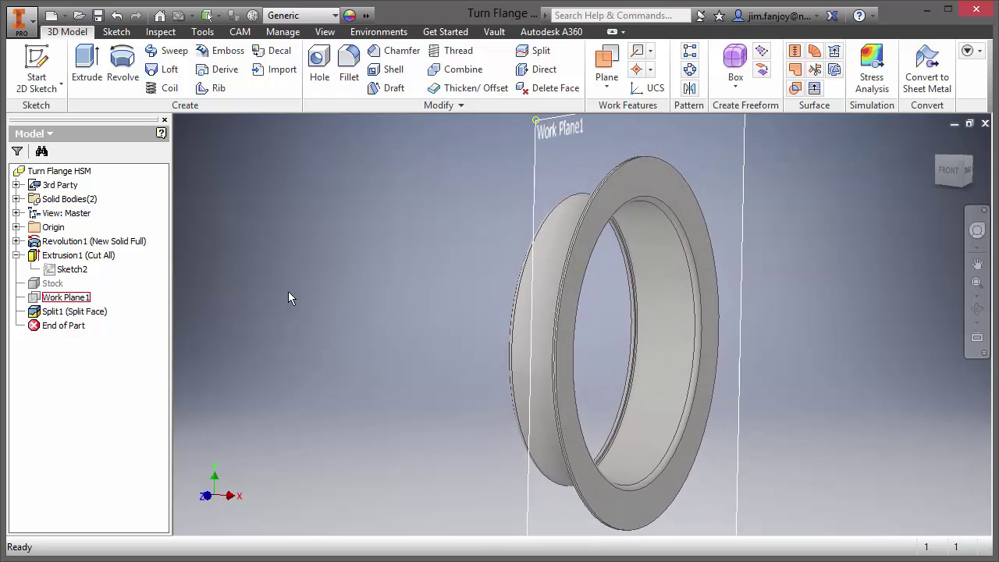
click(17, 199)
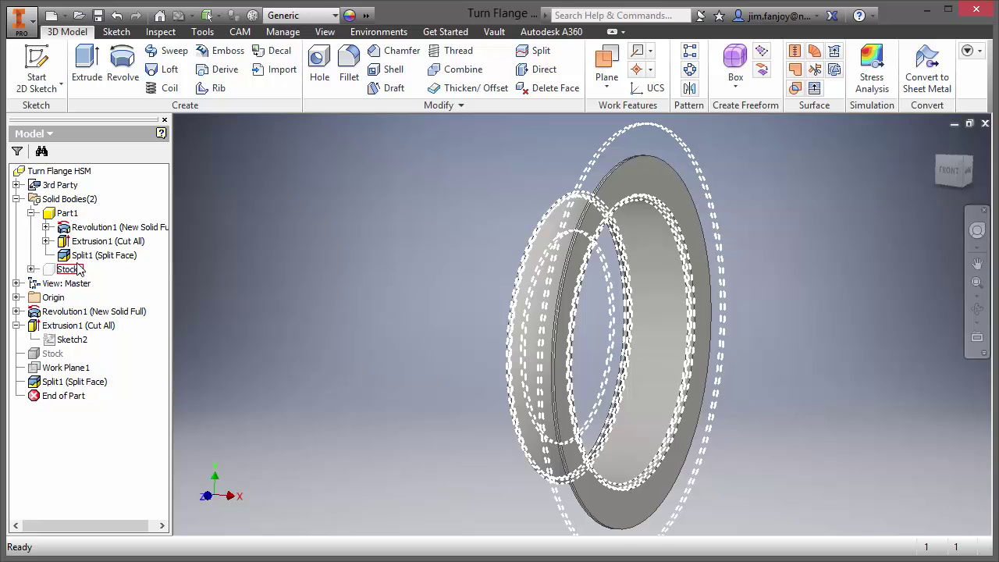
right_click(47, 271)
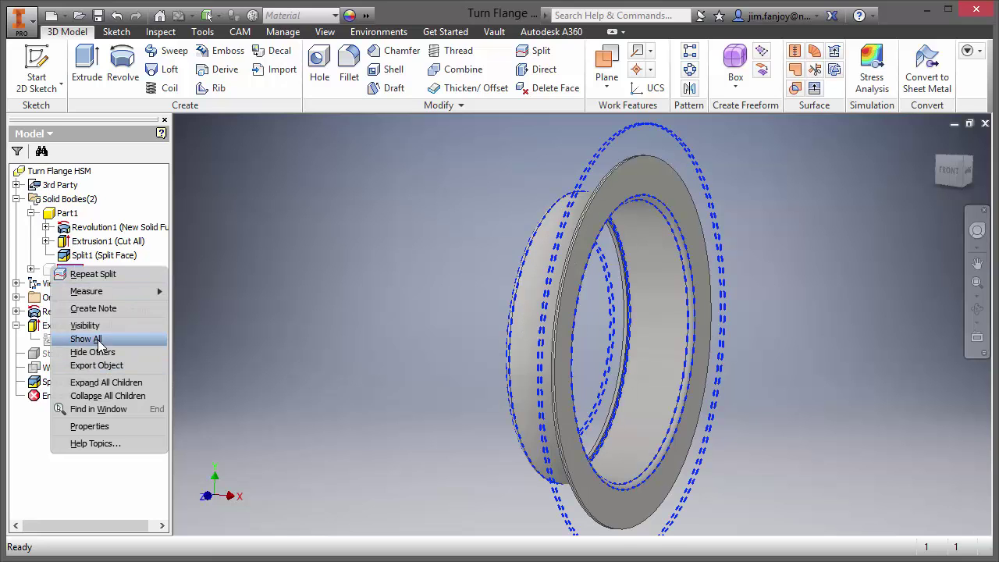
click(99, 333)
click(100, 334)
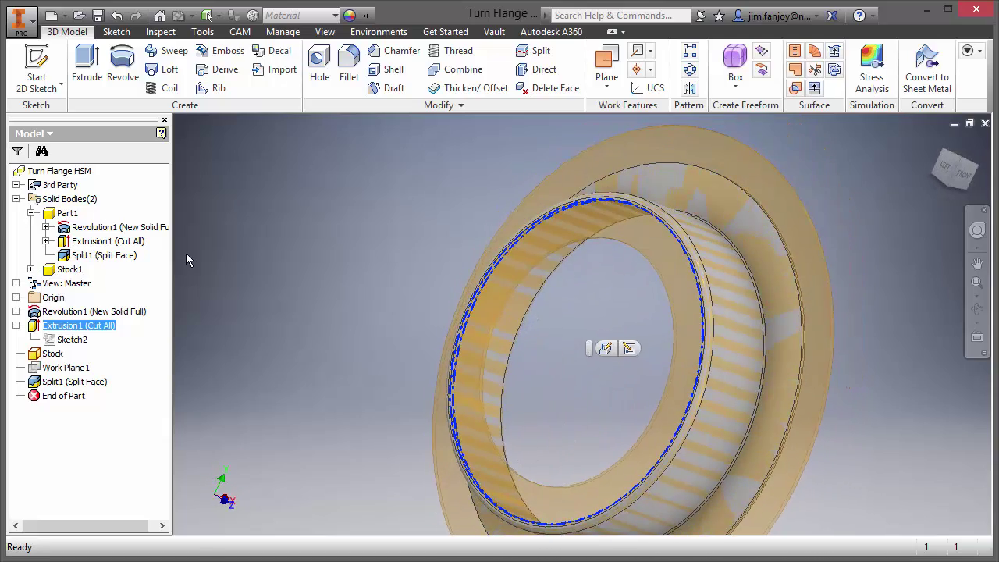
click(274, 251)
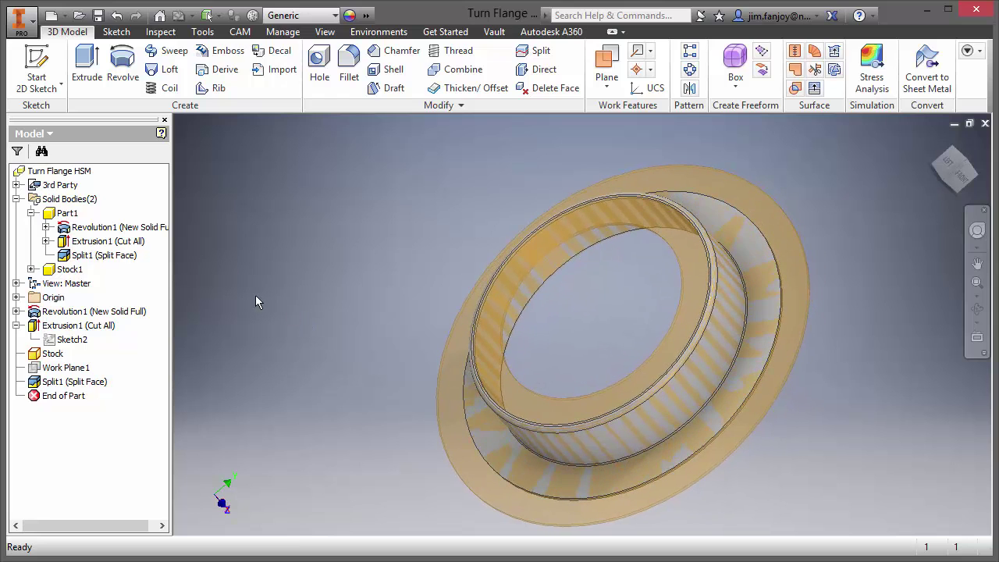
click(16, 199)
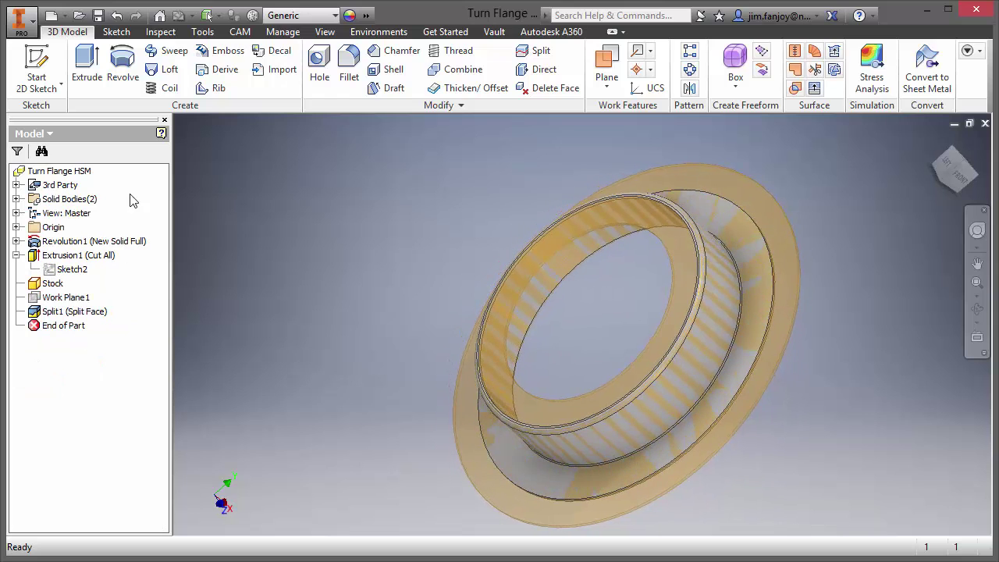
Create a Turning or mill/turn setup with its Z axis taken from the flange's cylindrical face and the X axis flipped
click(239, 32)
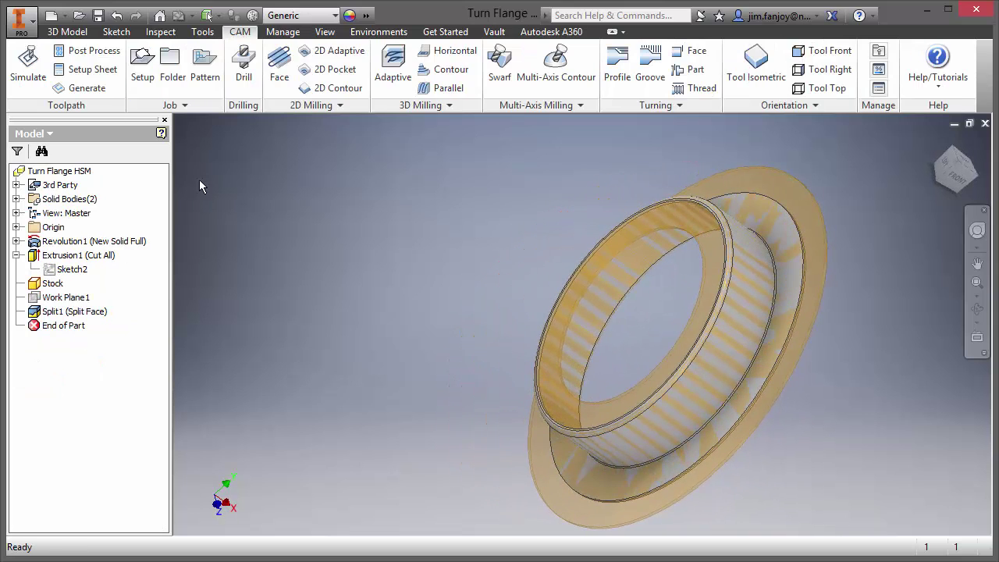
click(143, 68)
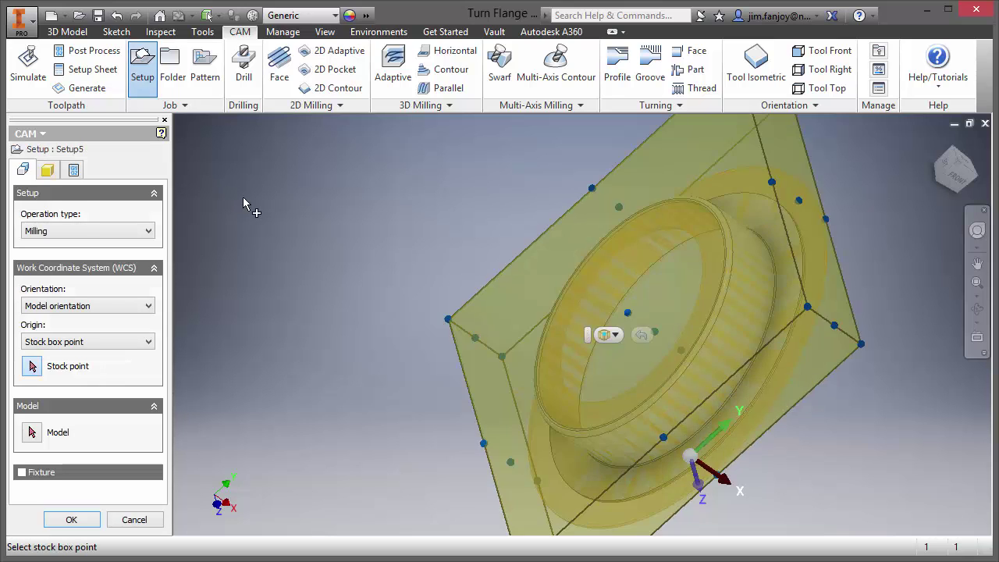
click(87, 227)
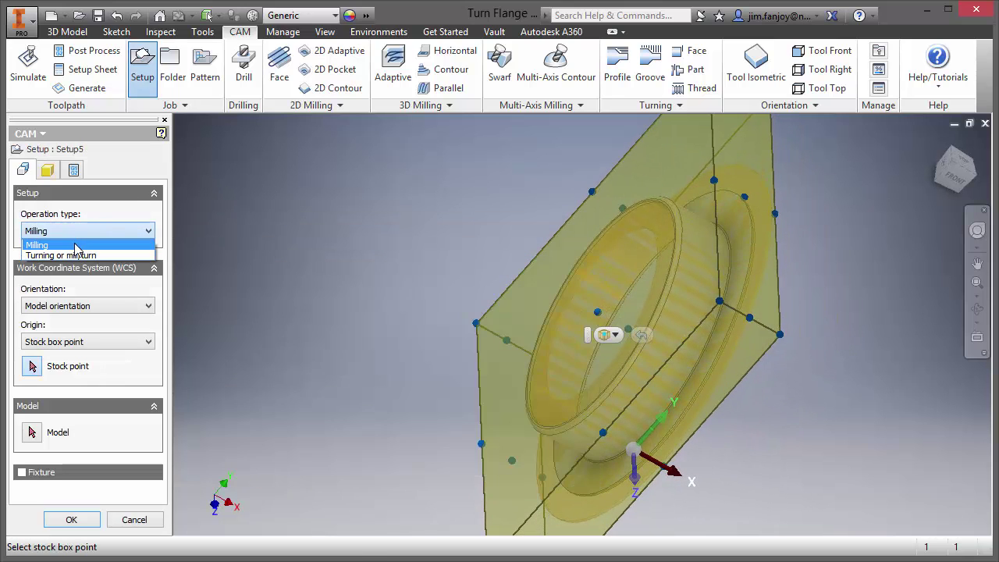
click(39, 256)
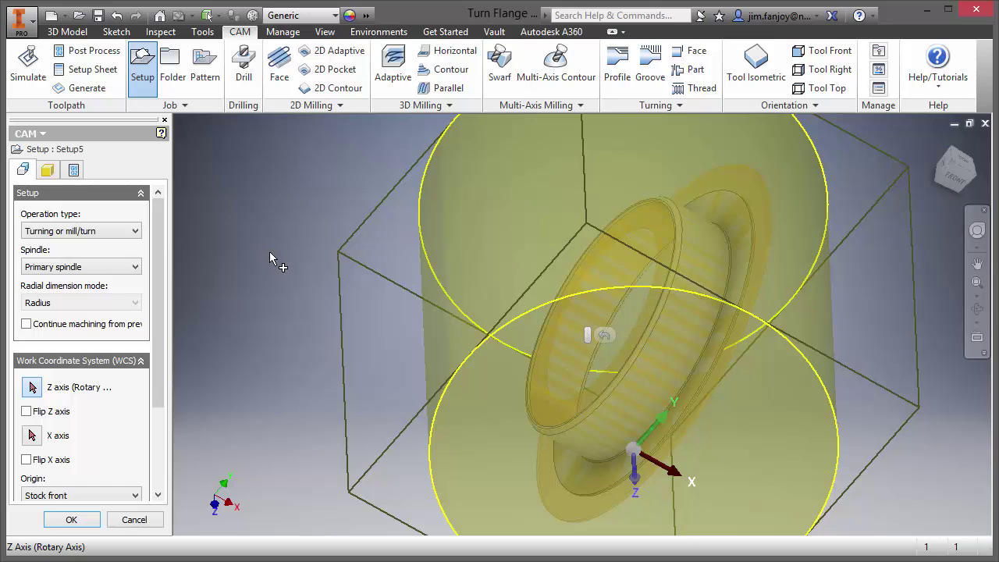
click(654, 247)
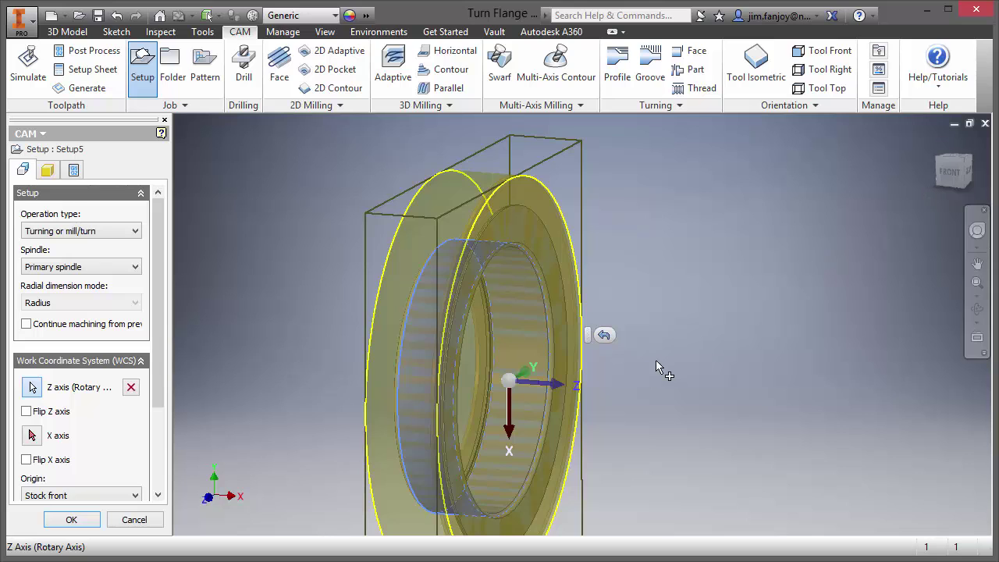
click(509, 434)
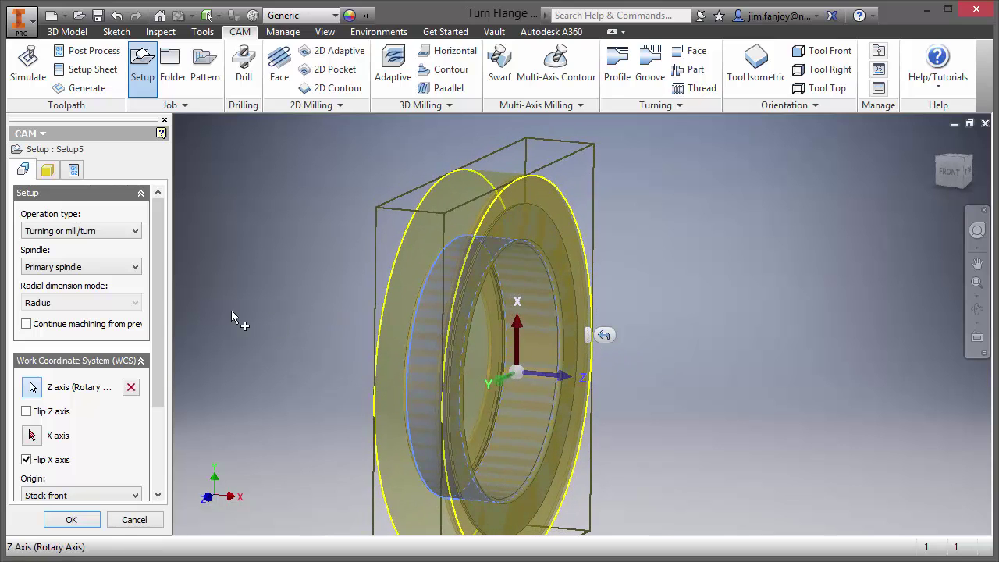
Select the finished flange body as the setup's model and enable the spun profile
drag(162, 312, 162, 395)
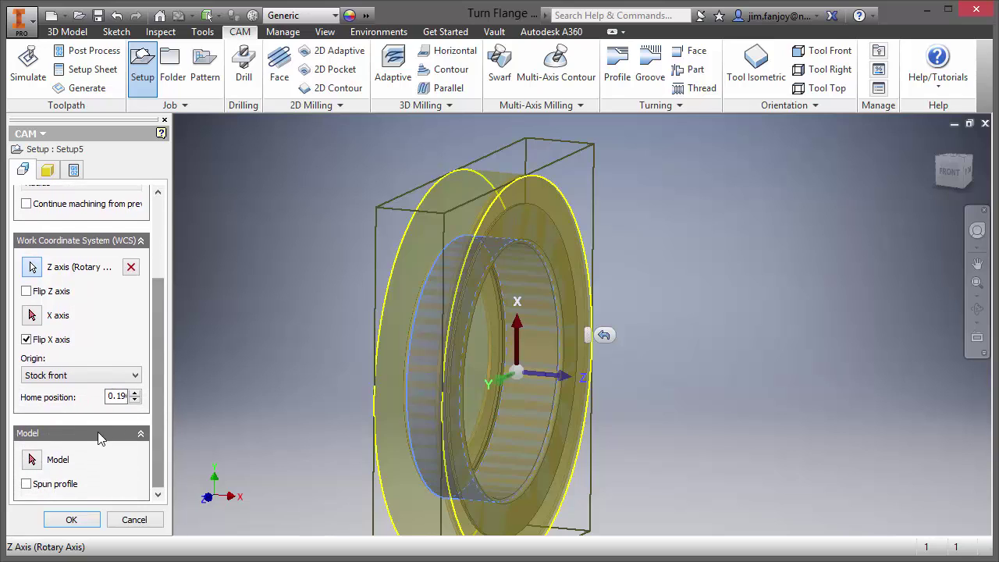
click(33, 461)
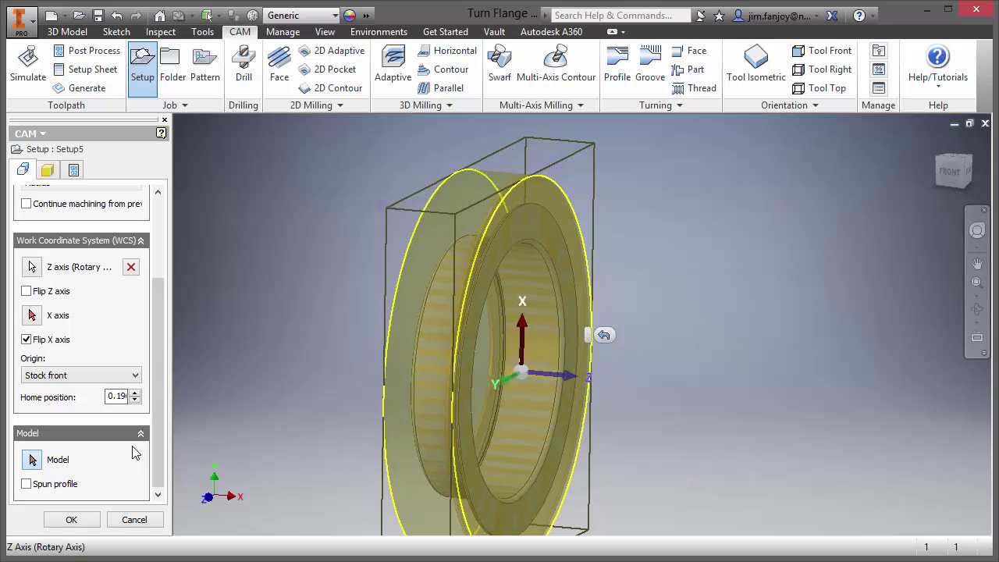
click(402, 356)
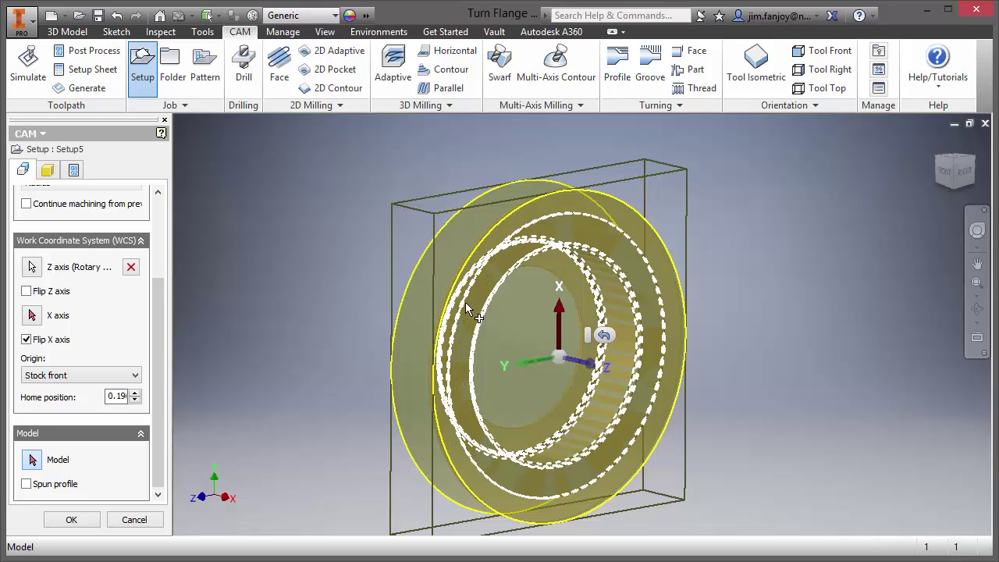
click(468, 309)
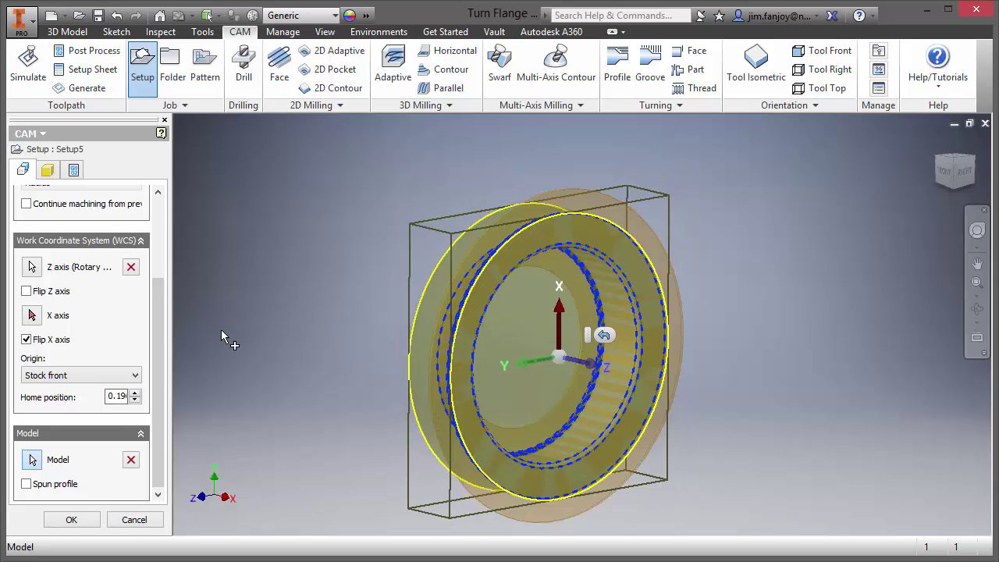
click(28, 484)
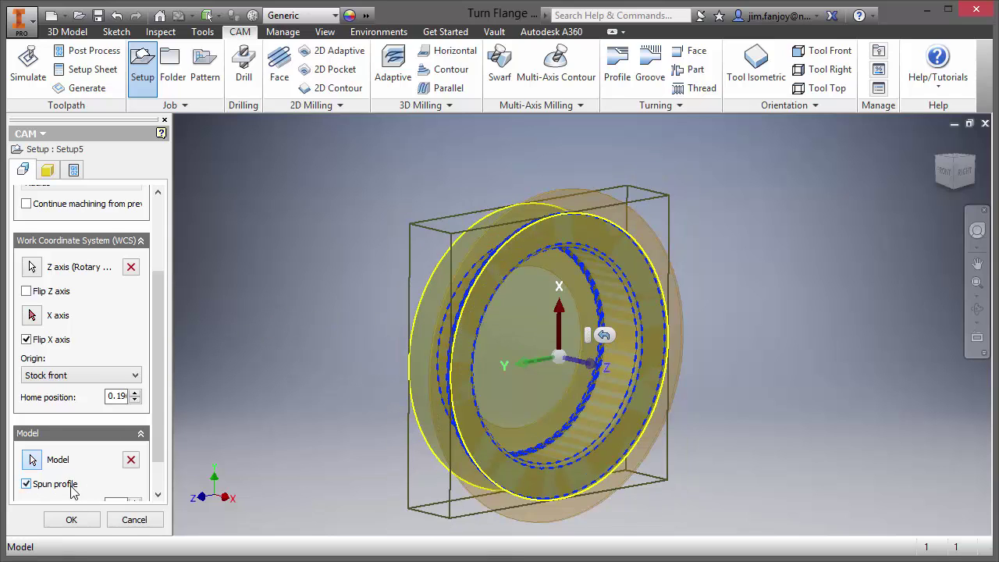
Define the setup's stock from the solid stock body and complete the setup
drag(152, 409, 147, 295)
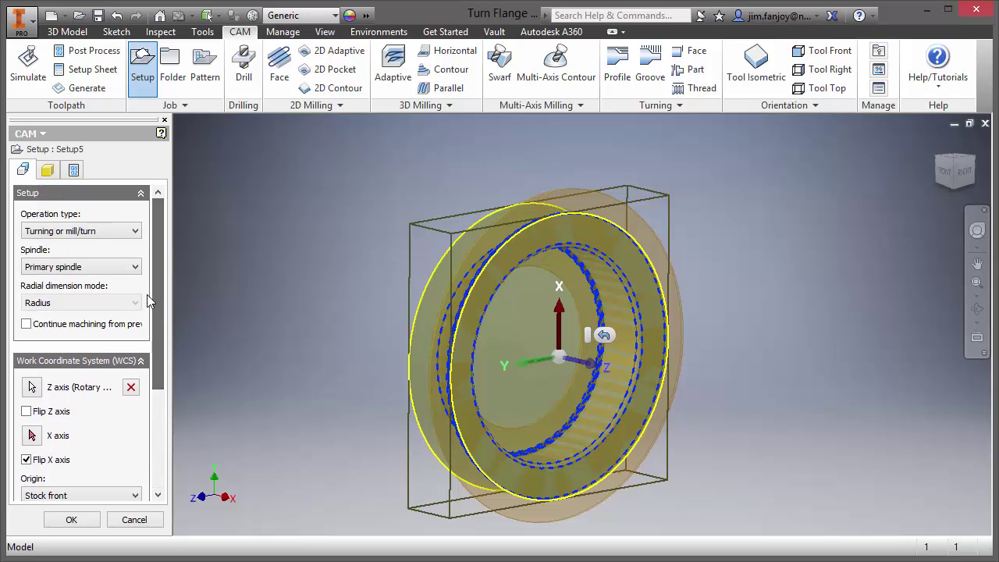
click(47, 173)
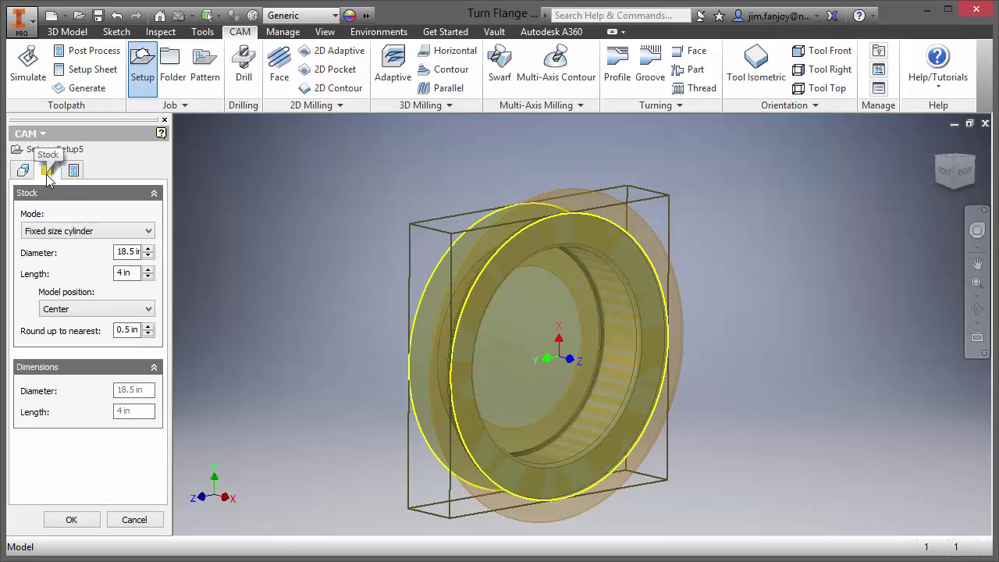
click(72, 232)
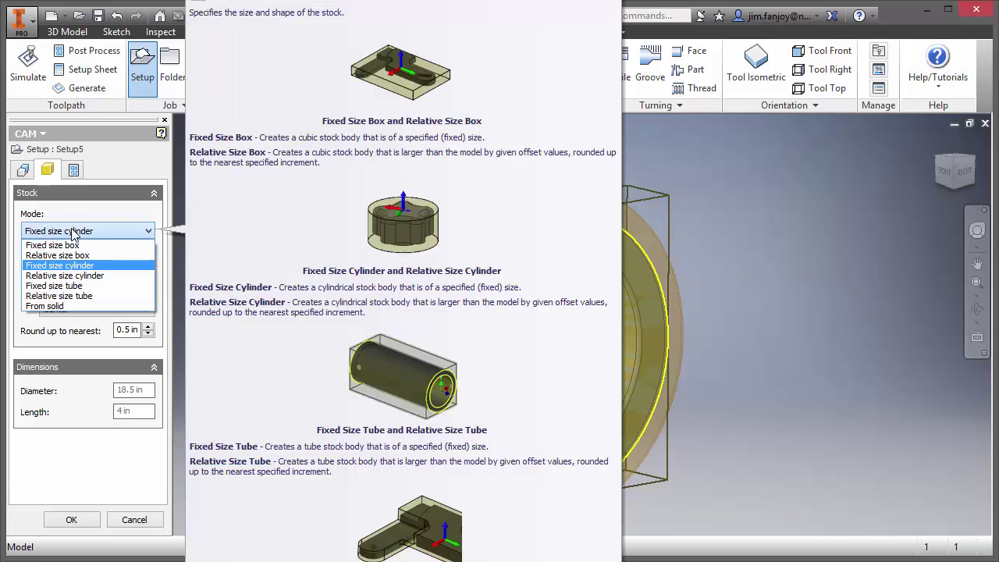
click(46, 306)
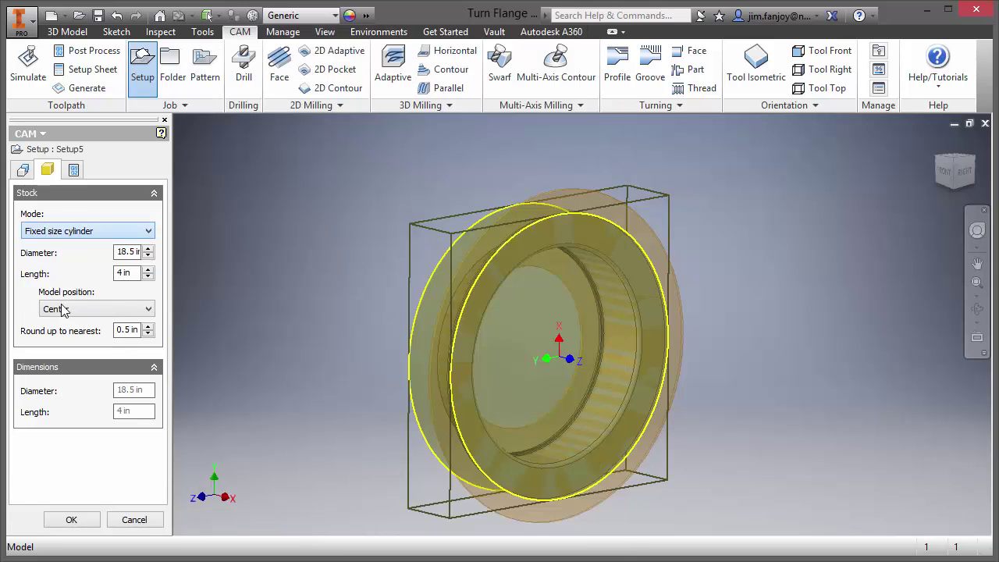
click(514, 211)
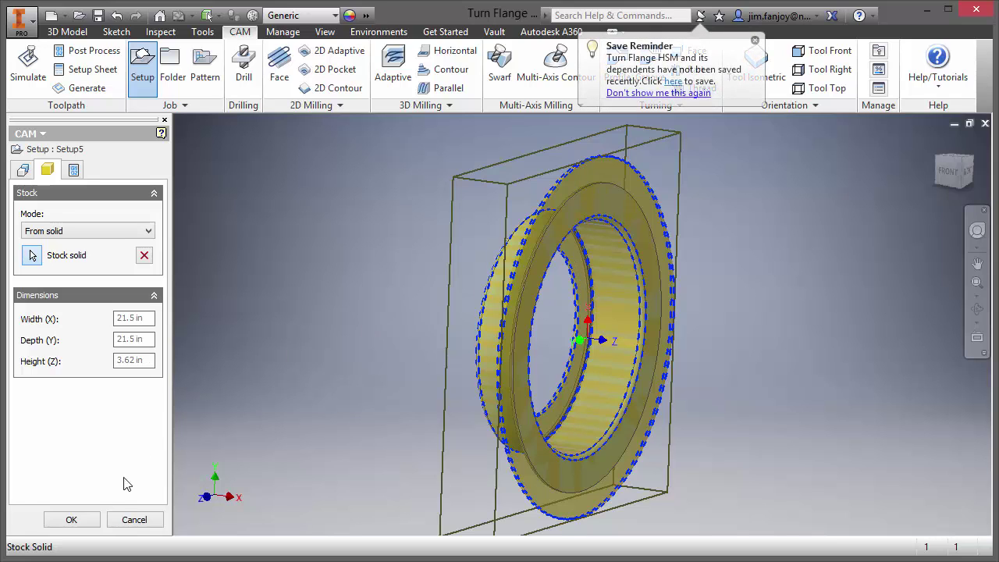
click(71, 519)
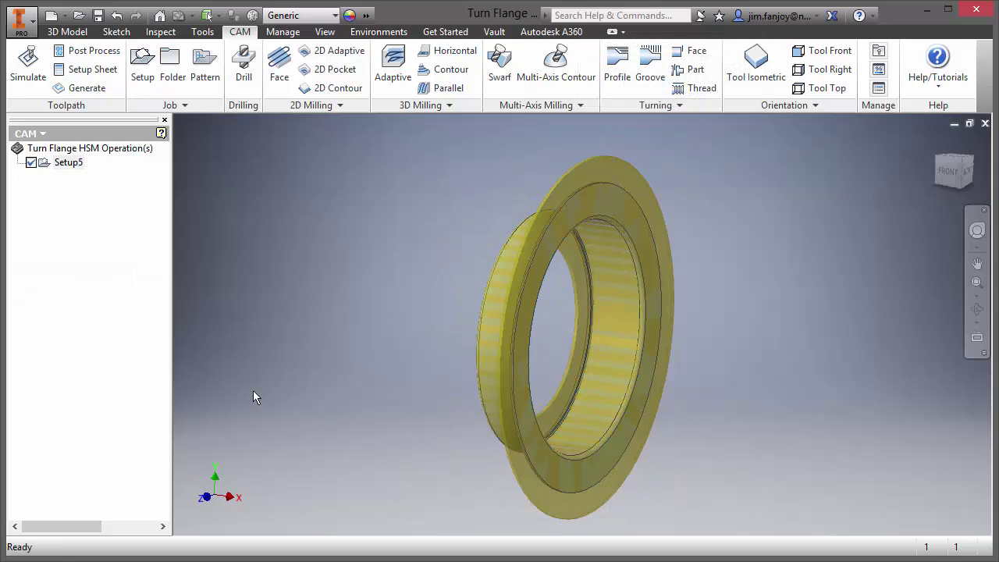
Hide the Stock1 solid body in the model tree and return to the CAM operations list
click(43, 134)
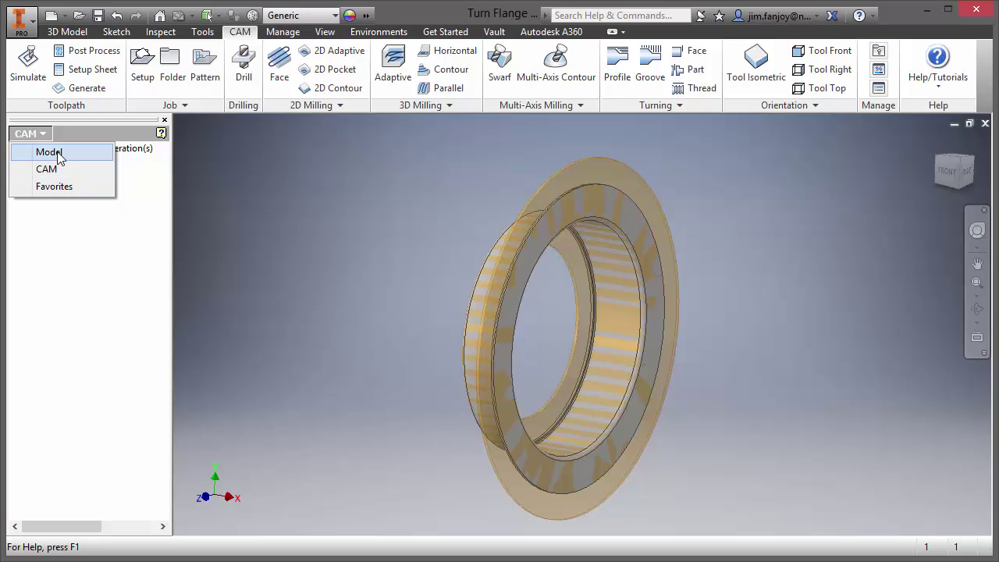
click(48, 152)
click(16, 199)
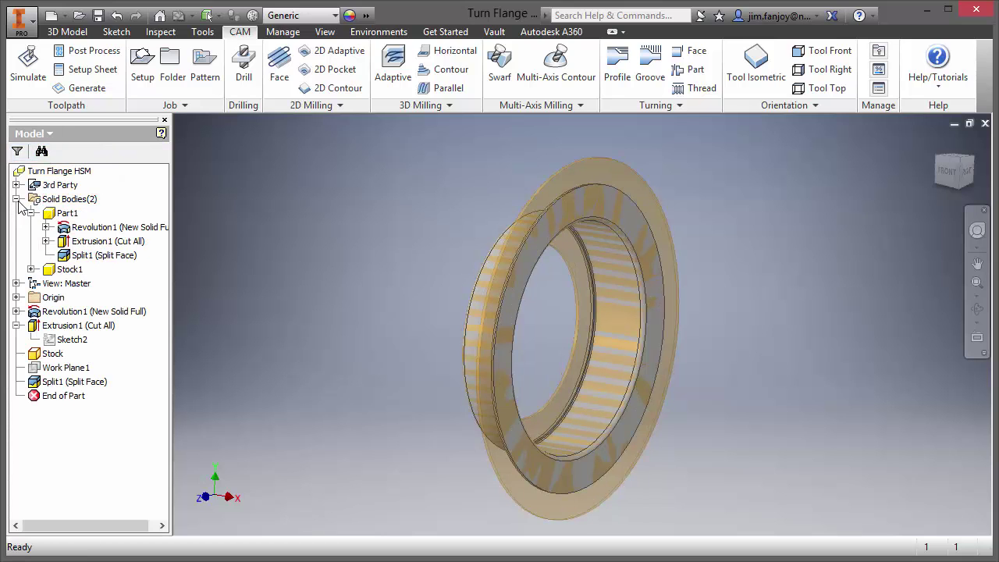
right_click(76, 268)
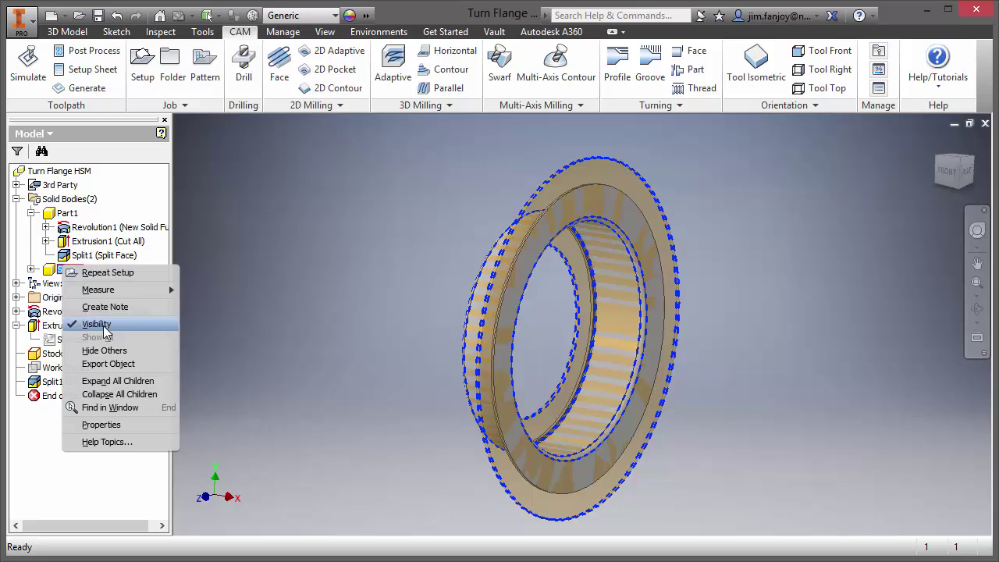
click(106, 327)
click(104, 255)
click(16, 199)
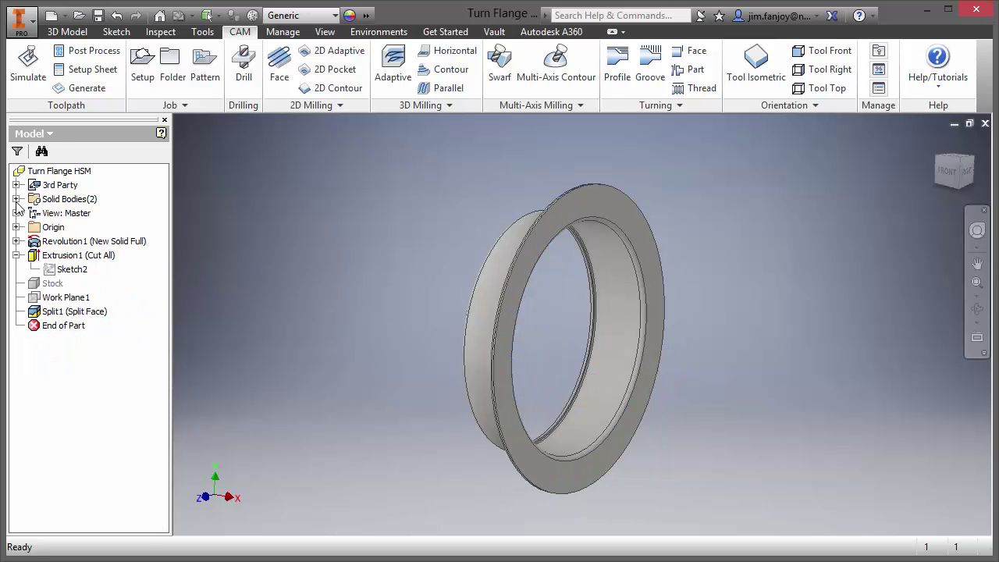
click(31, 133)
click(49, 169)
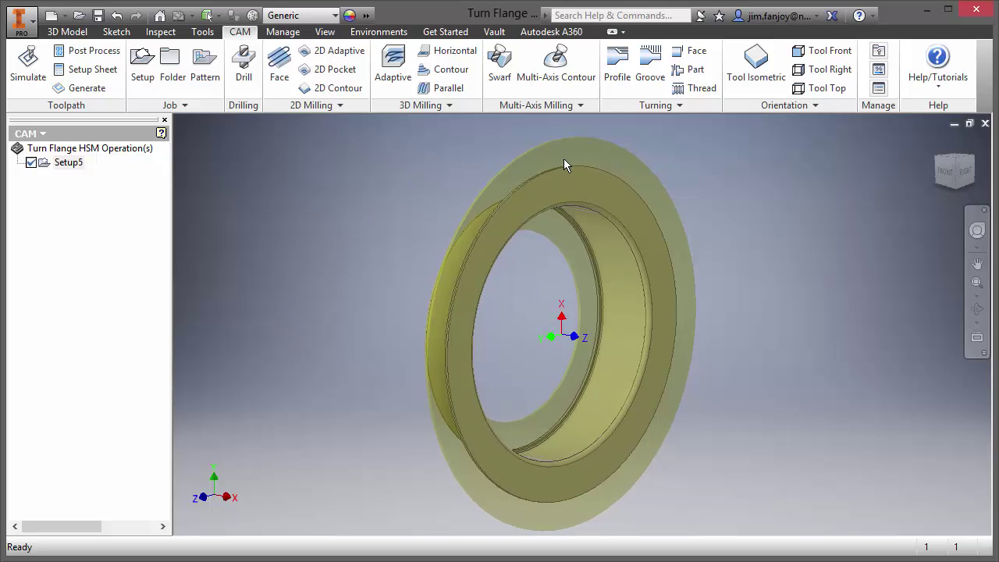
Start a Single Groove turning operation and browse its tool choices in the Sample Turning Tools library, widening the name column
click(674, 106)
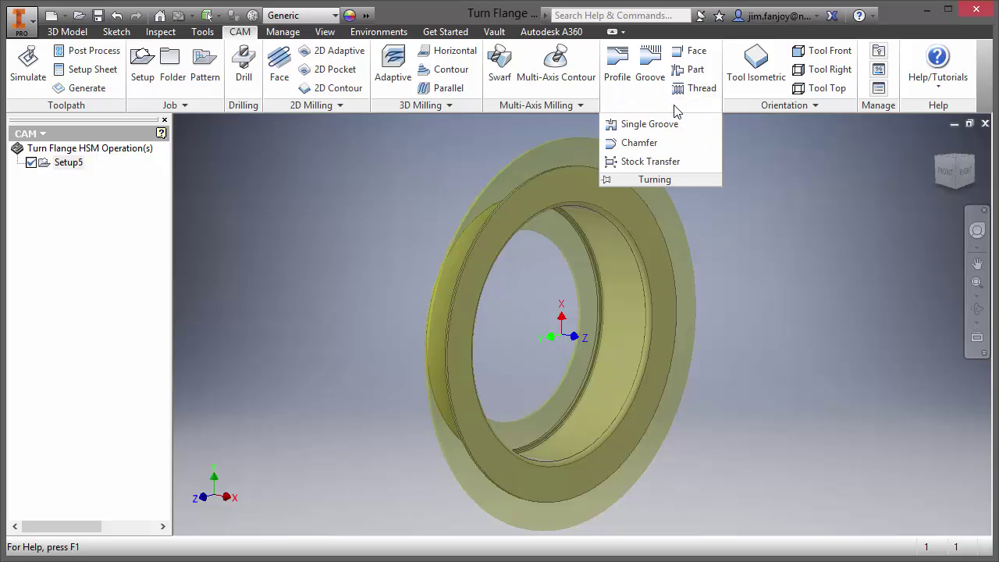
click(633, 125)
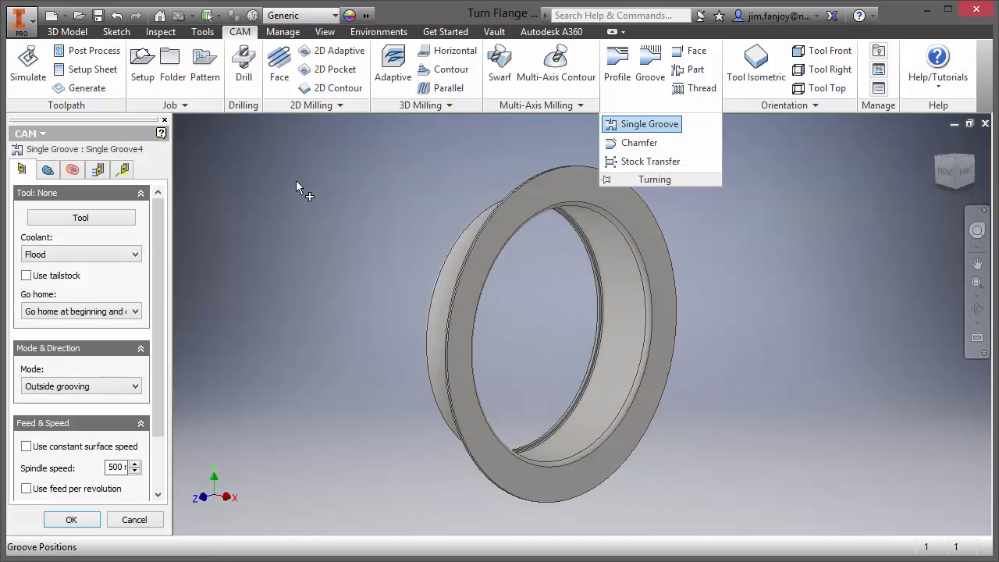
click(78, 219)
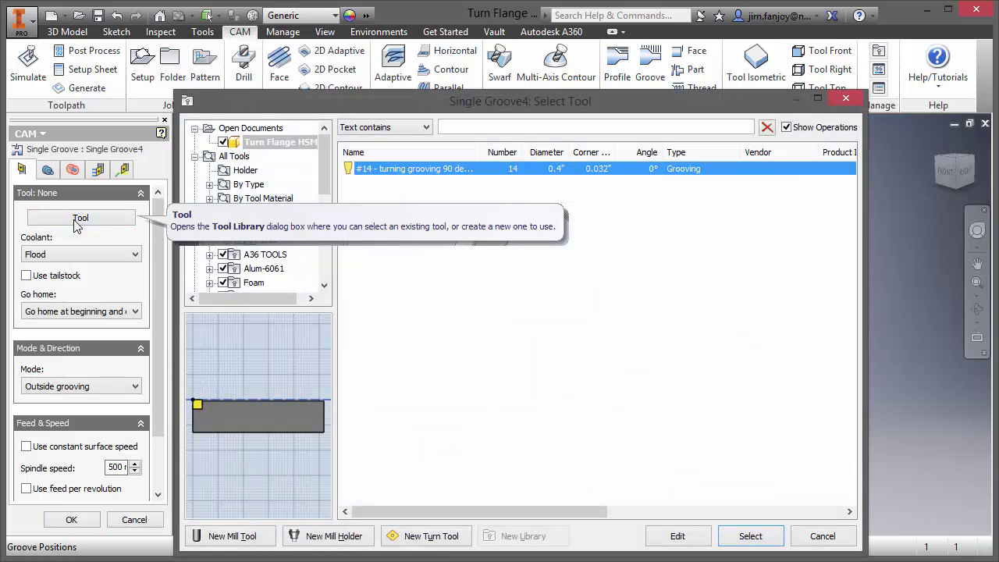
drag(324, 168, 325, 268)
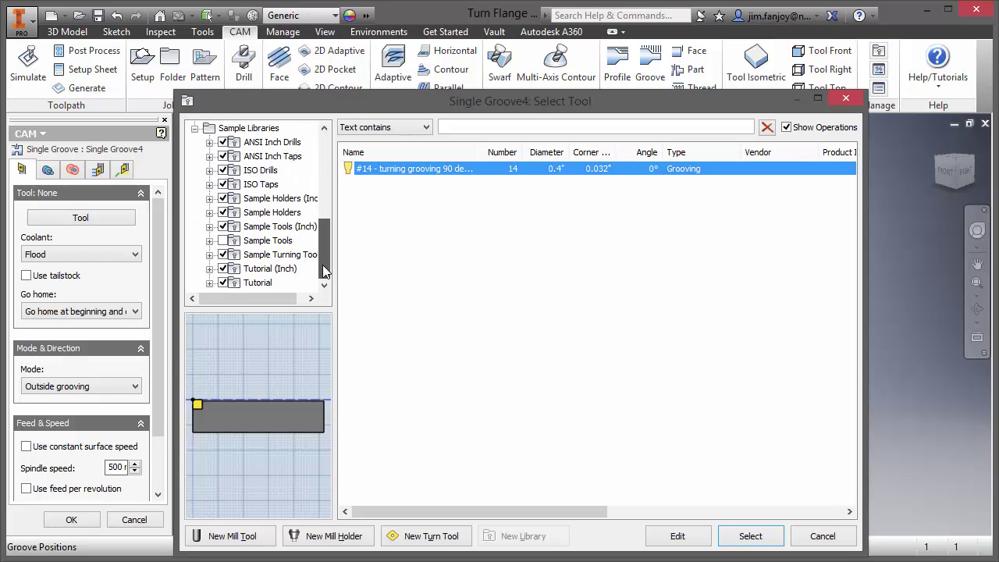
click(263, 256)
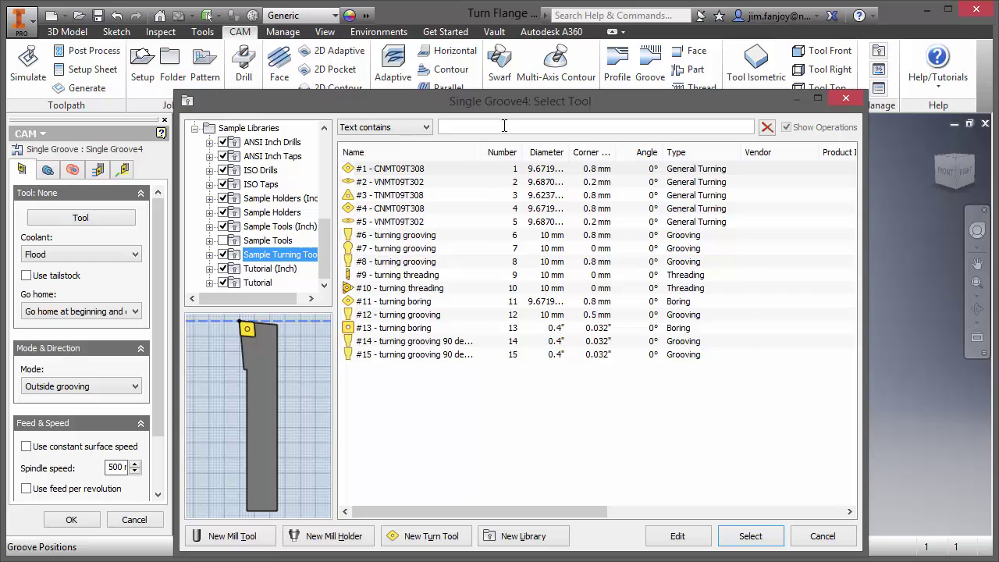
drag(474, 154, 597, 154)
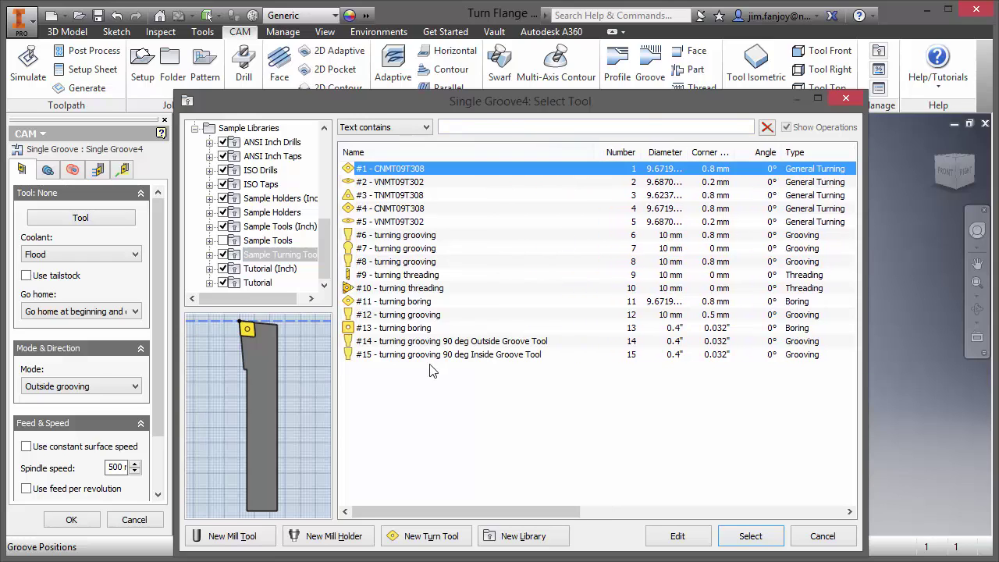
Examine the insert, holder and setup definitions of tool #14, the turning grooving 90 deg Outside Groove Tool
click(496, 344)
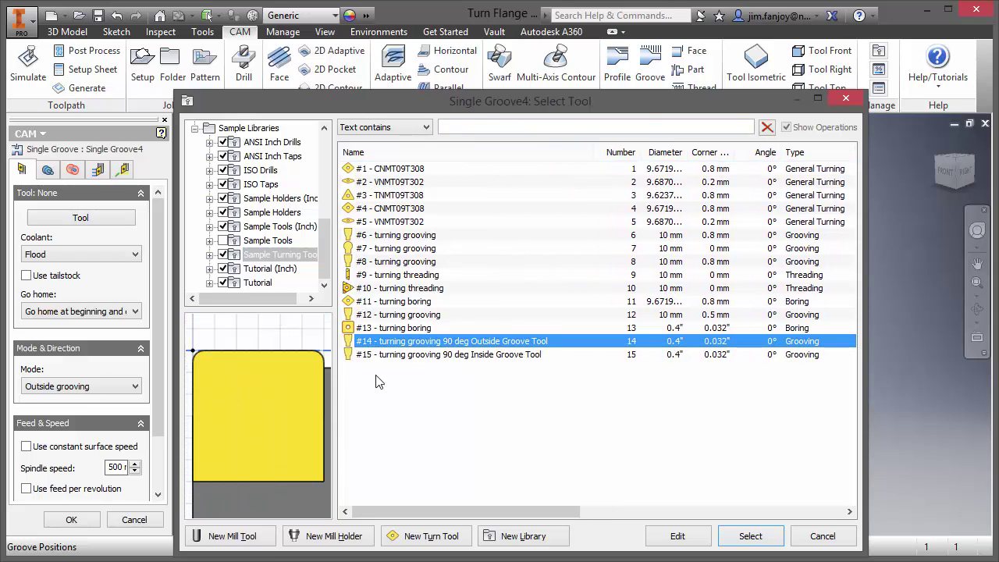
click(424, 356)
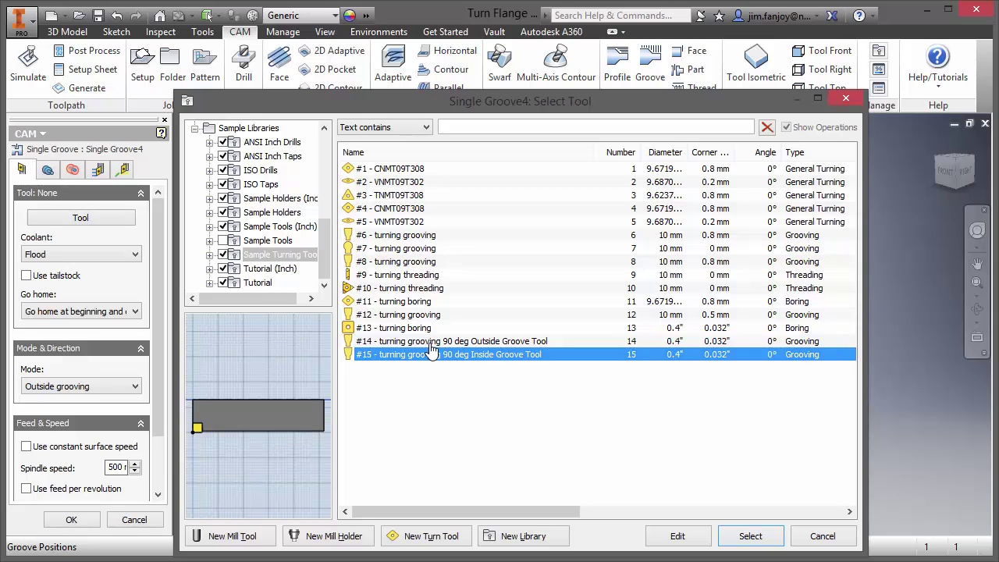
click(427, 342)
right_click(430, 343)
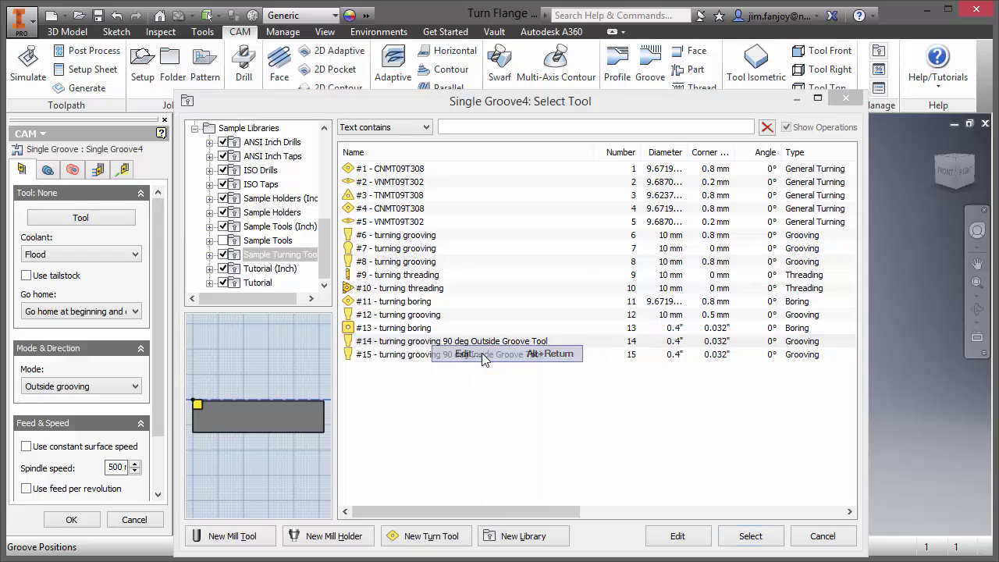
click(486, 353)
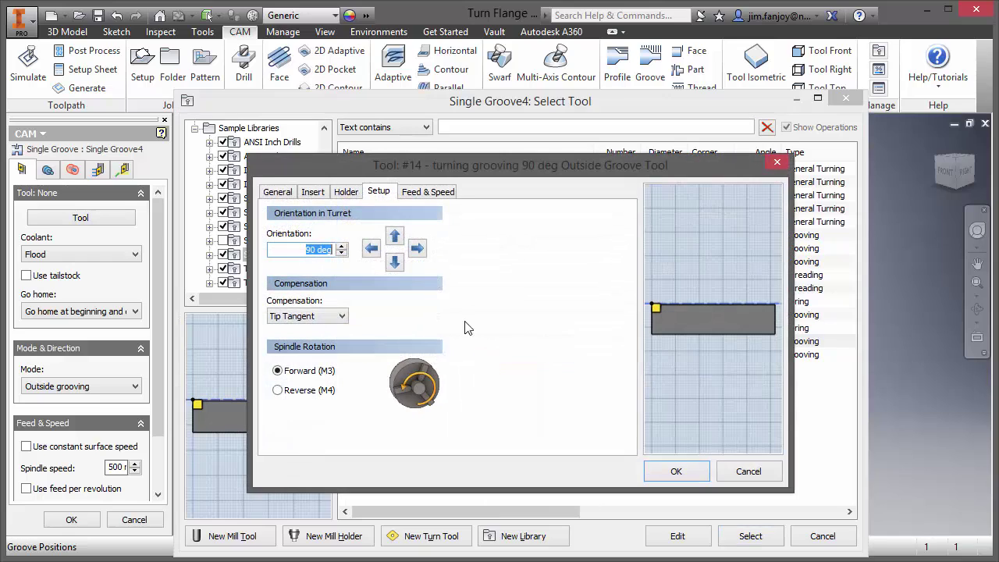
click(290, 195)
click(313, 193)
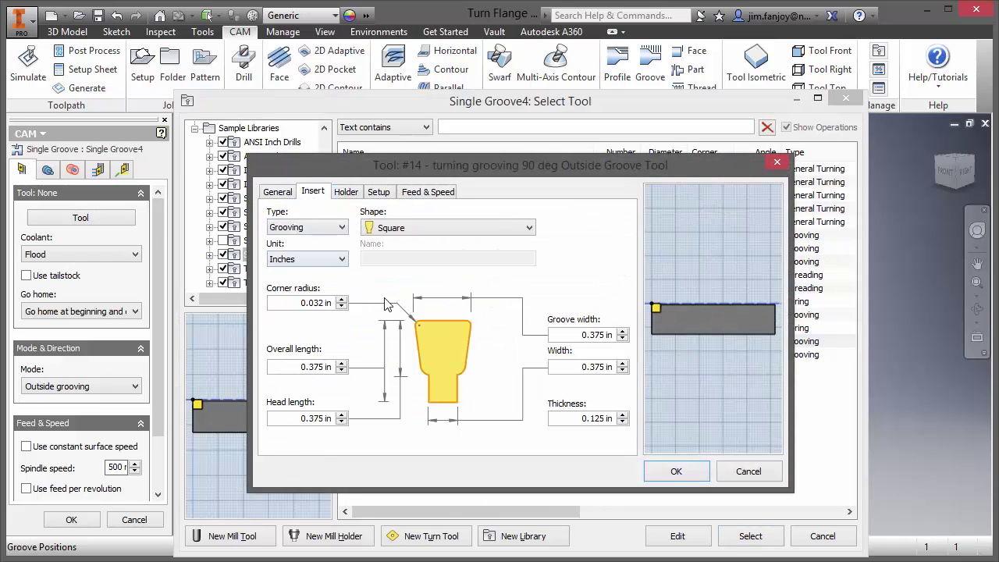
scroll(657, 323, up, 5)
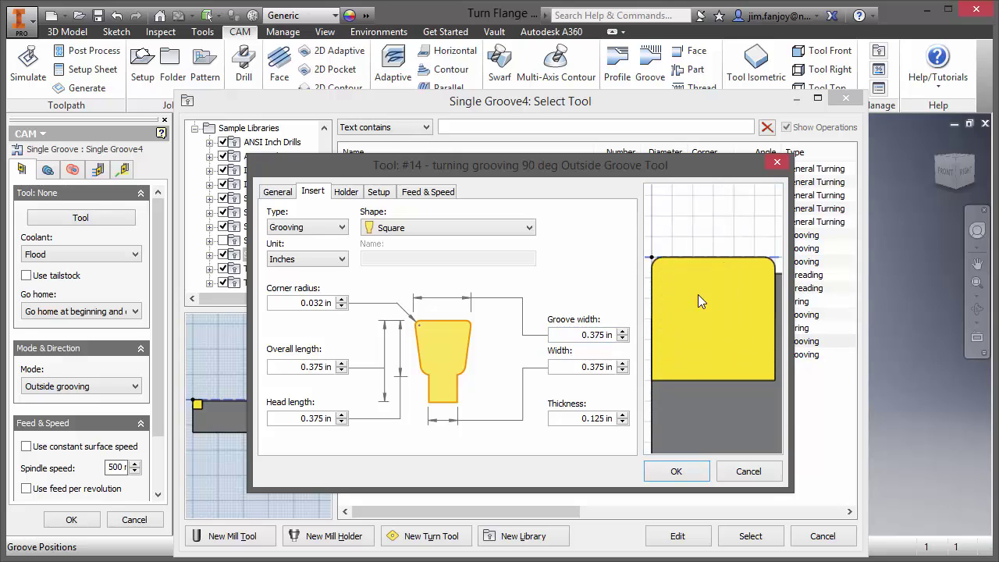
scroll(687, 326, down, 5)
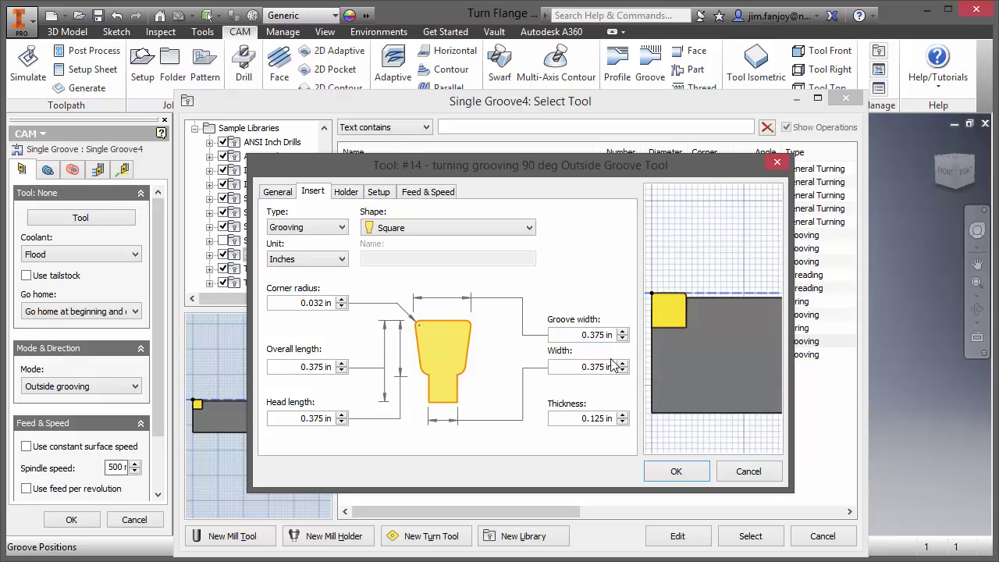
click(348, 193)
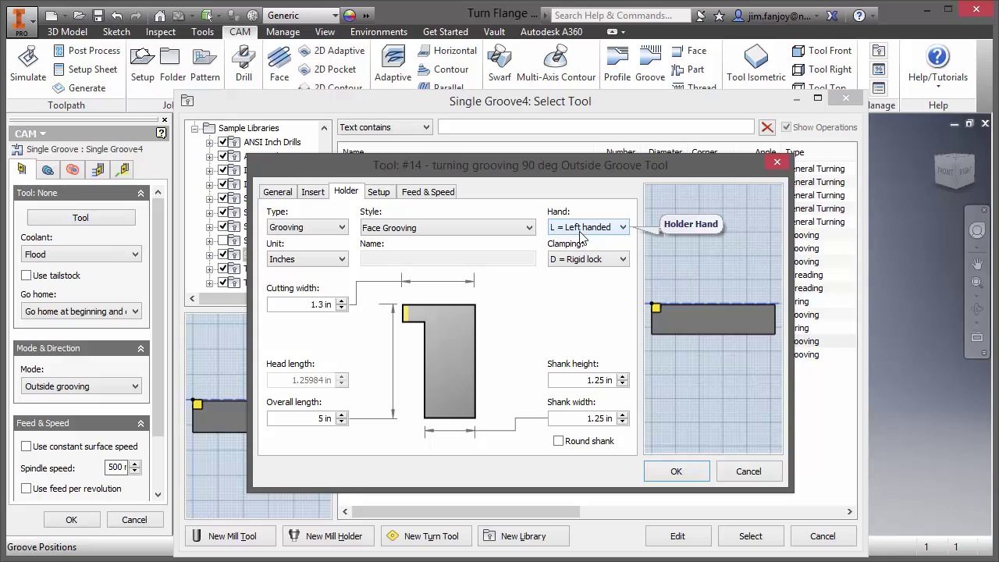
click(379, 193)
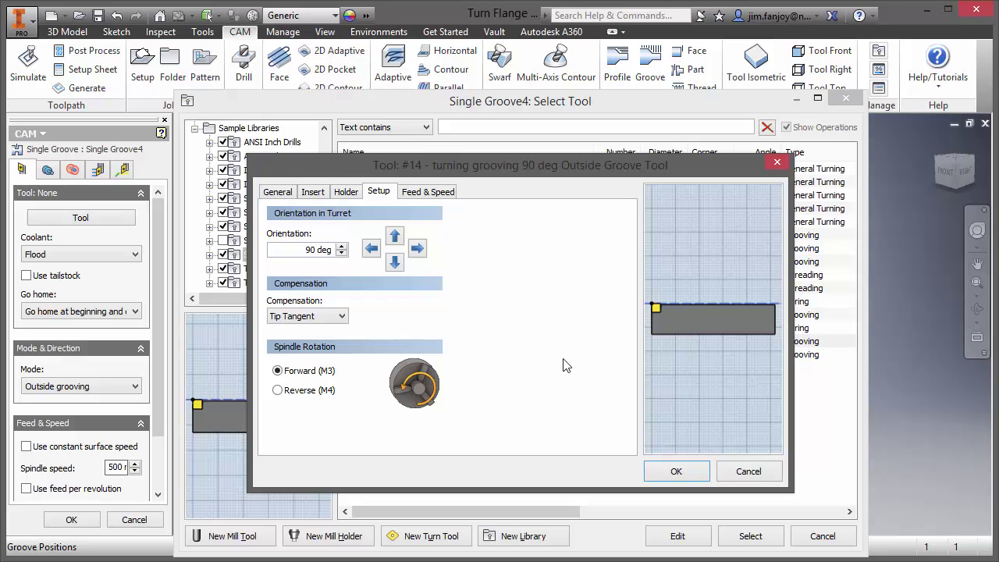
click(673, 470)
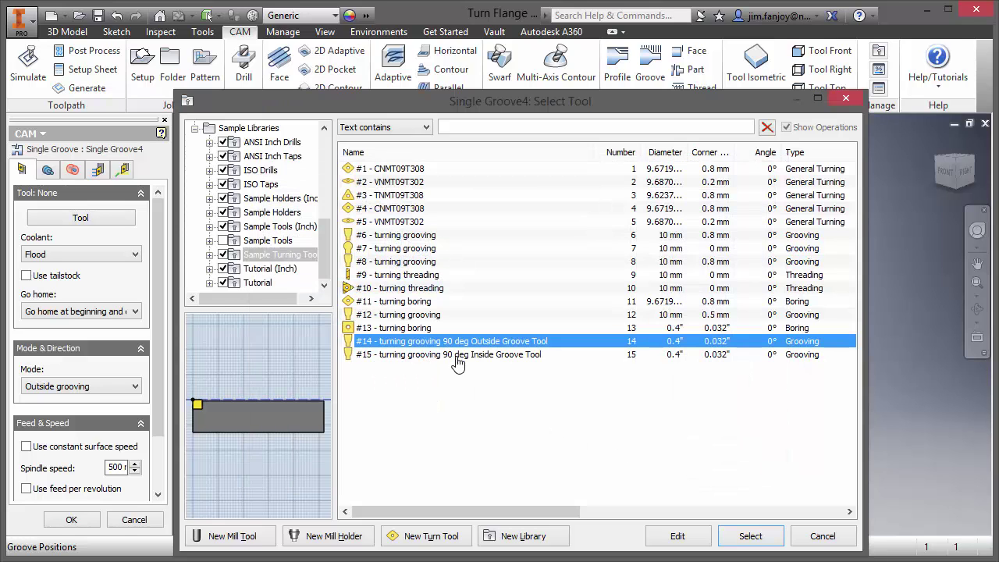
Examine the turret orientation and holder hand of tool #15, the turning grooving 90 deg Inside Groove Tool
click(457, 357)
right_click(457, 358)
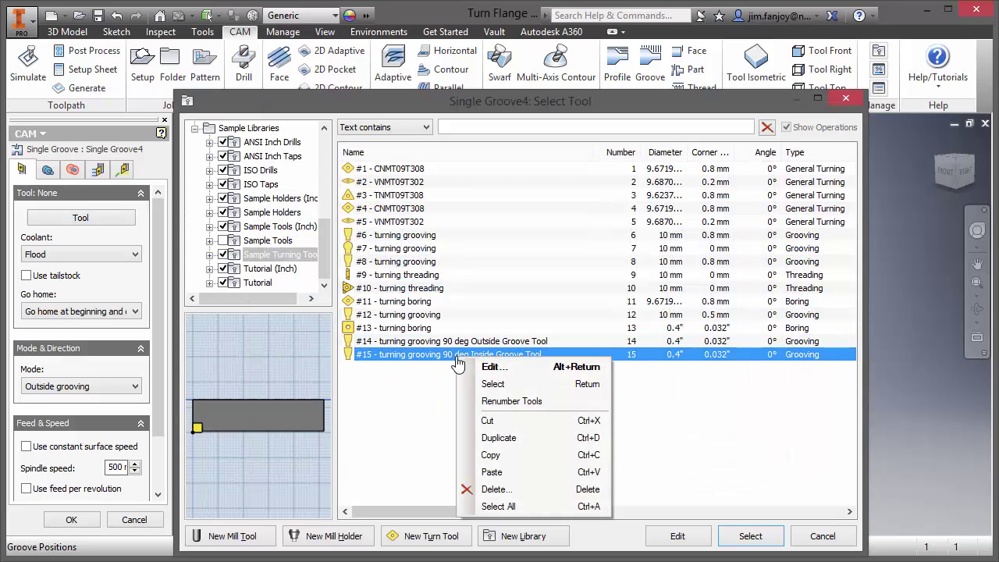
click(506, 366)
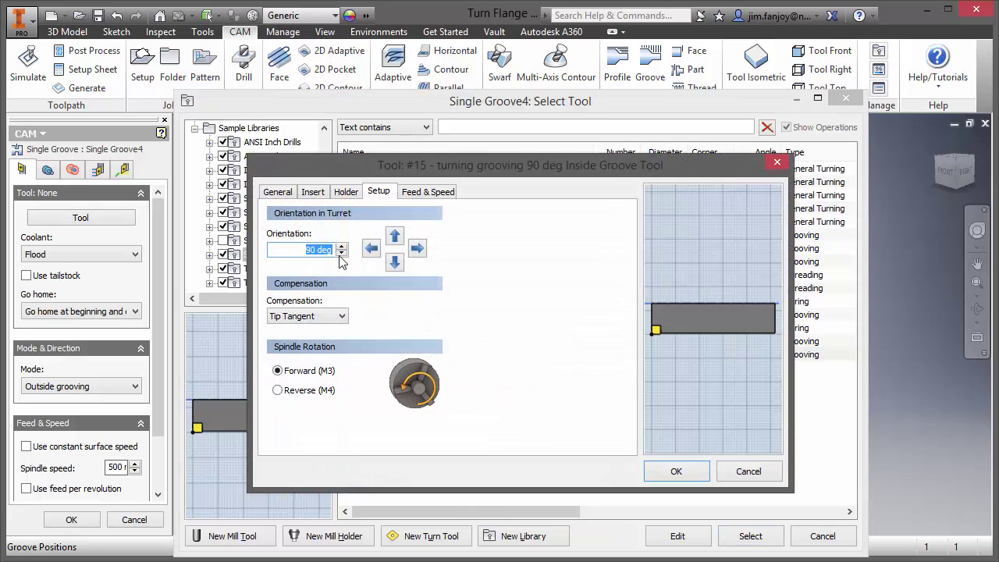
click(345, 192)
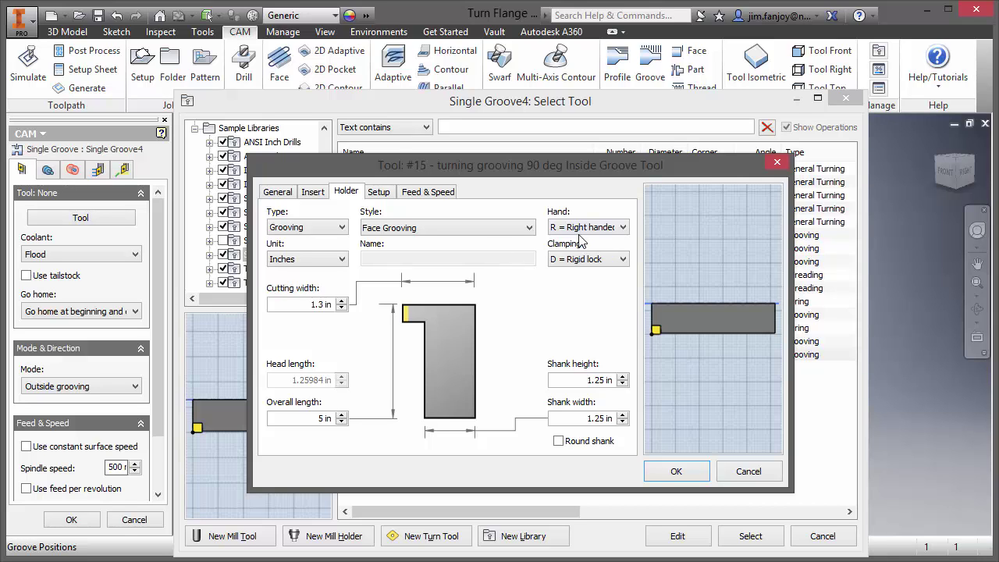
click(676, 471)
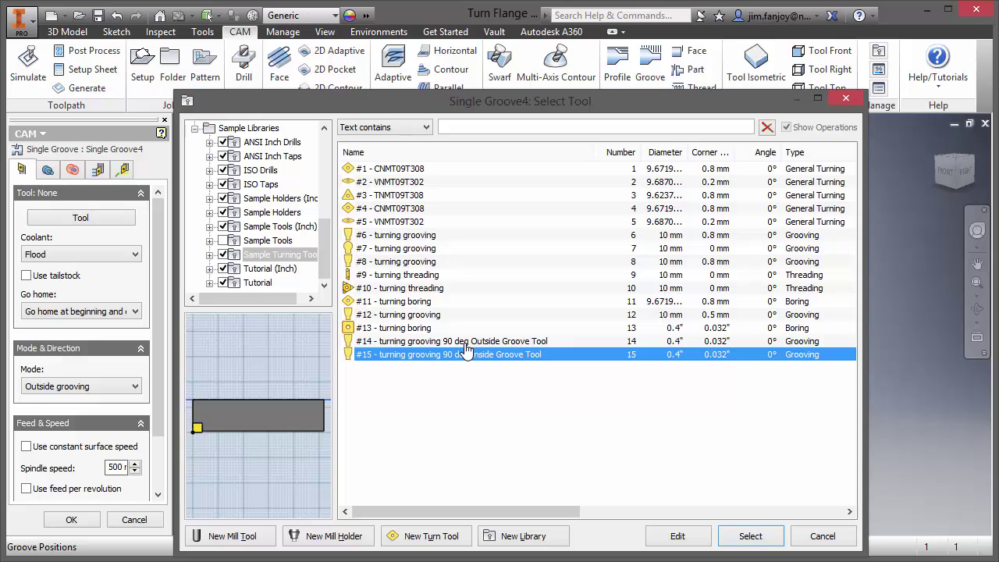
Assign tool #14, the turning grooving 90 deg Outside Groove Tool, to the single groove operation
right_click(466, 343)
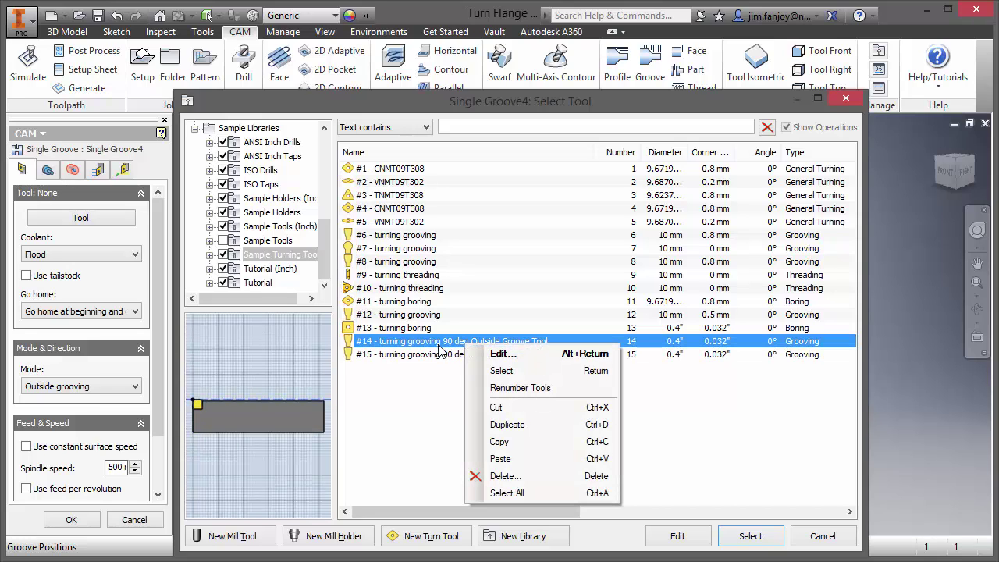
click(743, 535)
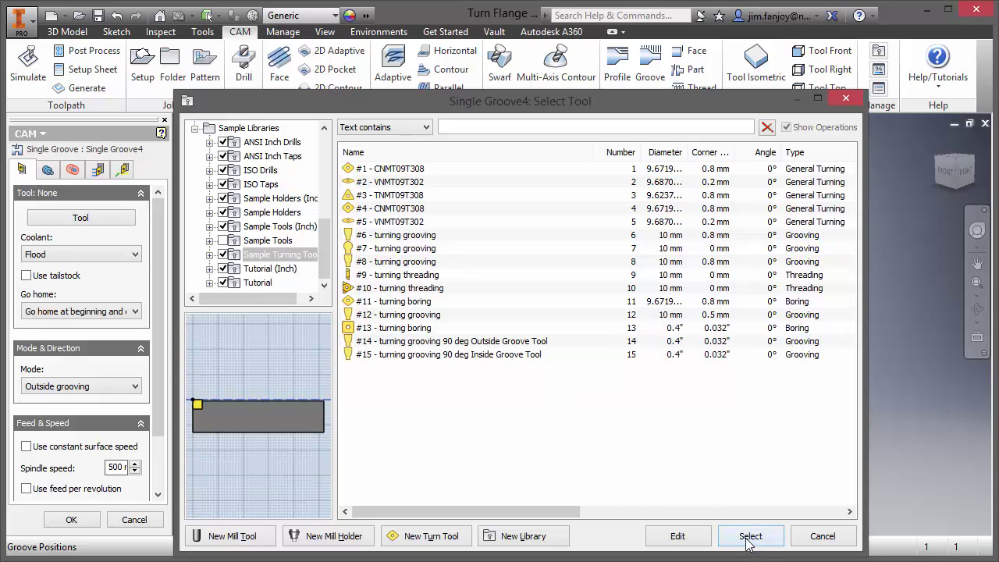
click(421, 343)
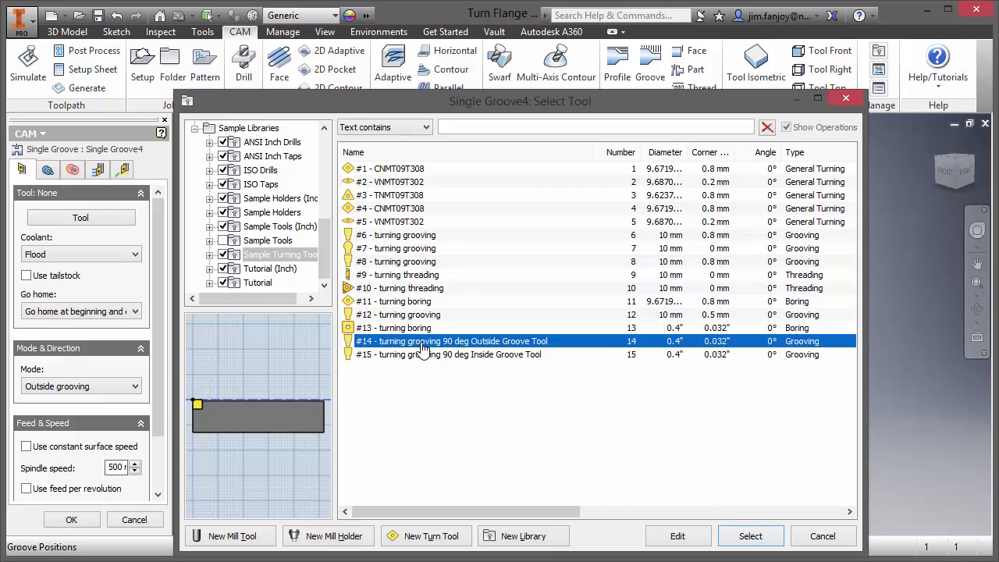
click(741, 536)
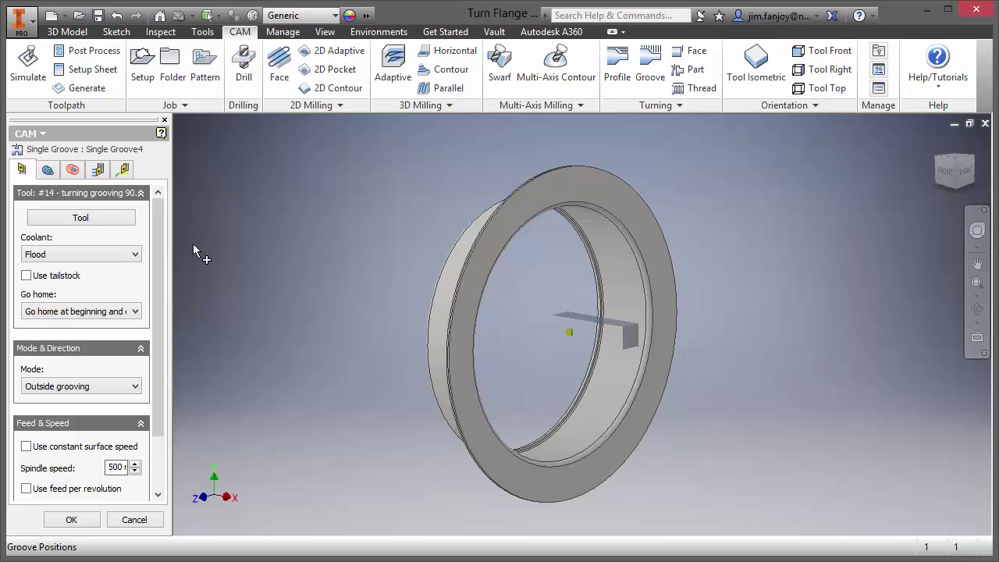
Pick the middle circular edge on the flange's outer rim as the groove position
click(45, 171)
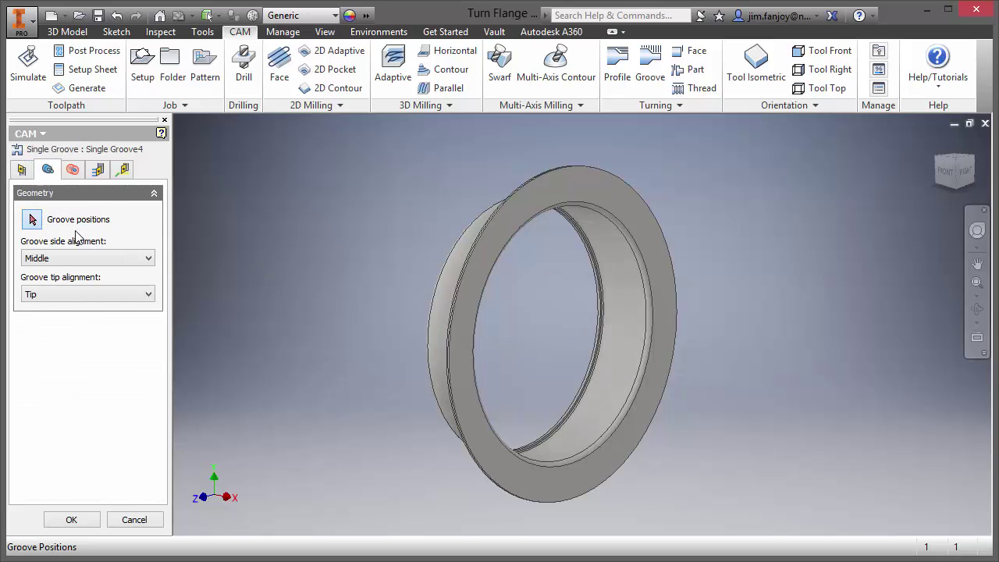
scroll(531, 182, down, 3)
scroll(531, 182, up, 3)
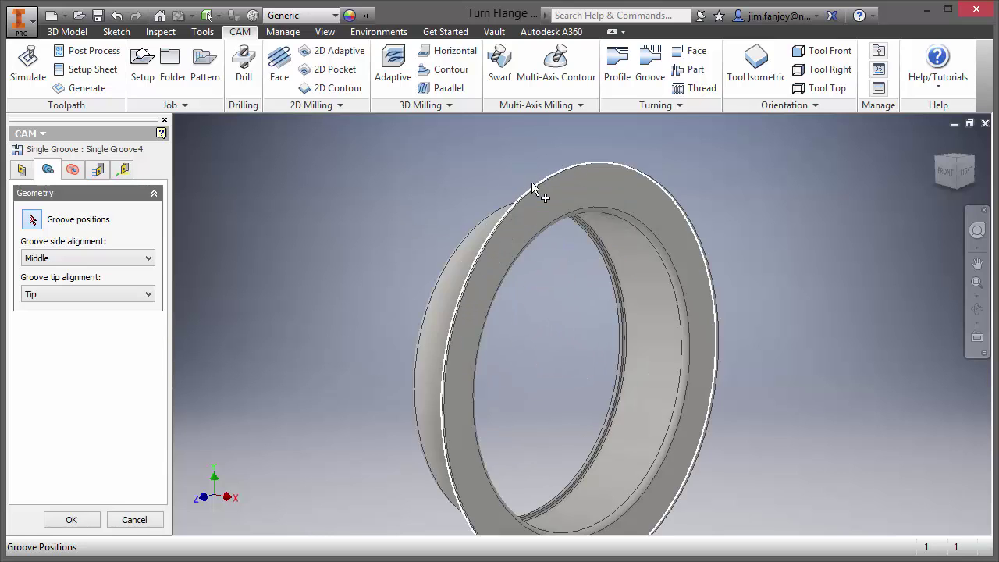
scroll(531, 181, up, 5)
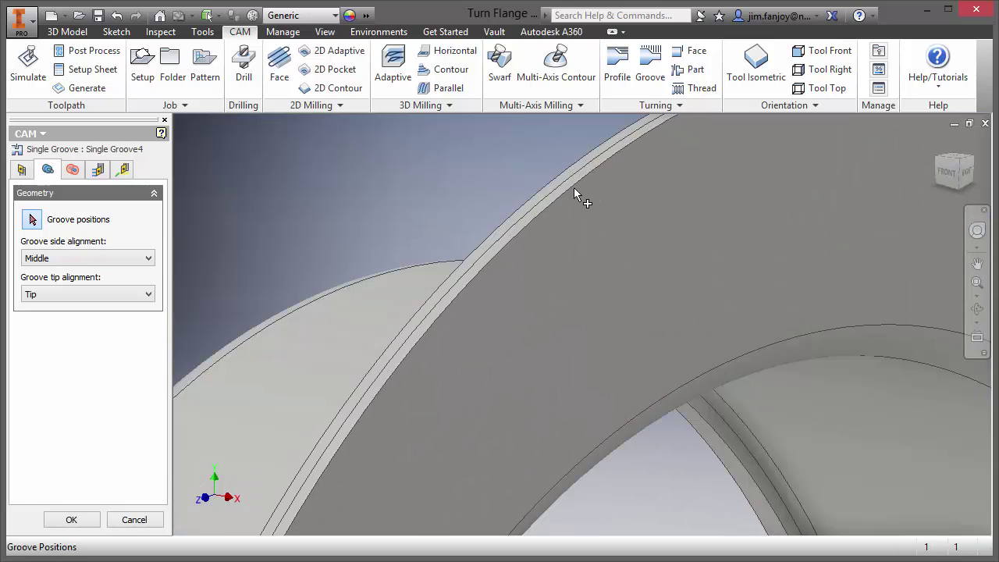
scroll(575, 188, down, 1)
scroll(547, 172, down, 1)
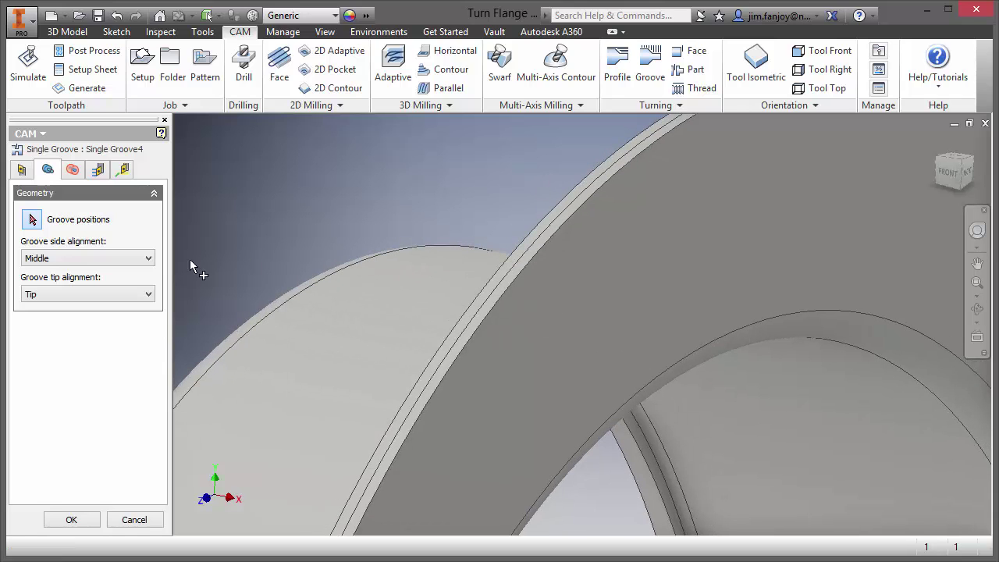
scroll(471, 216, down, 2)
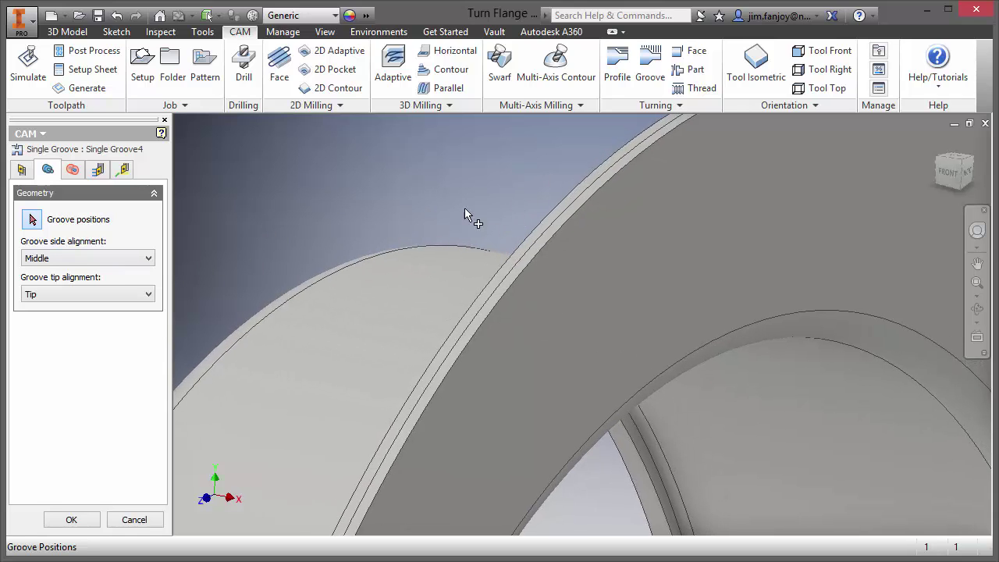
click(595, 185)
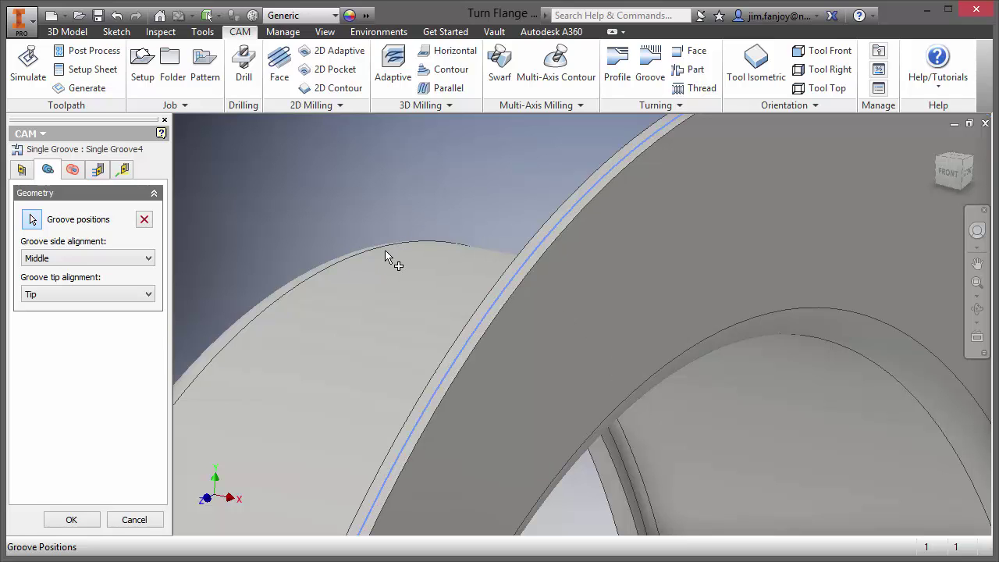
Set the groove's inner radius reference to Model OD and the clearance offset to 0.5 in
click(73, 171)
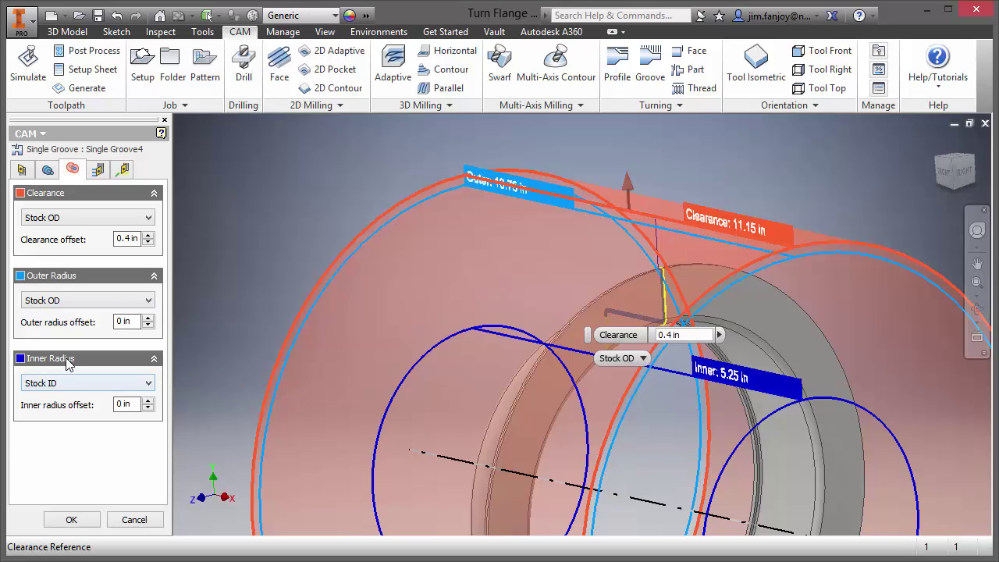
click(75, 382)
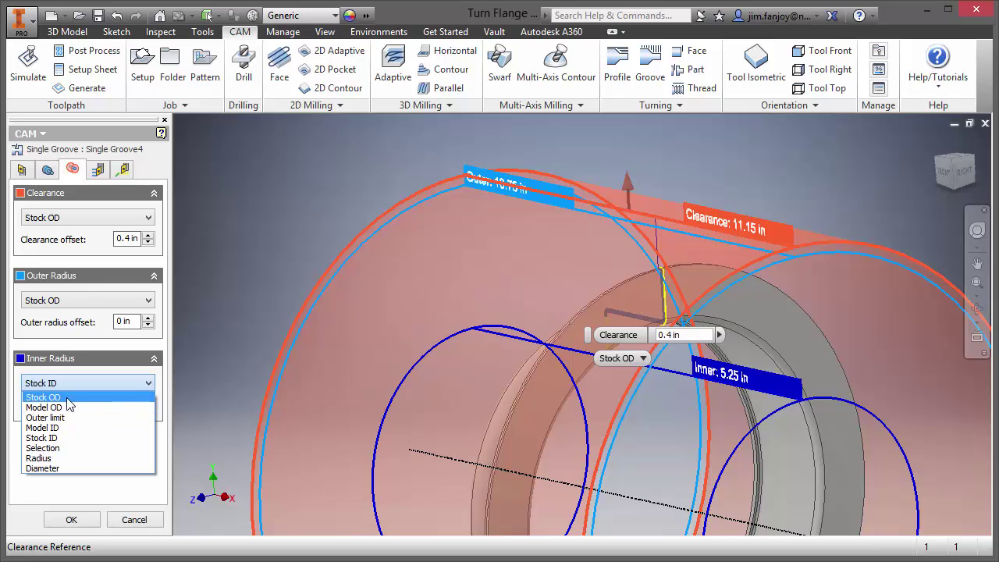
click(47, 407)
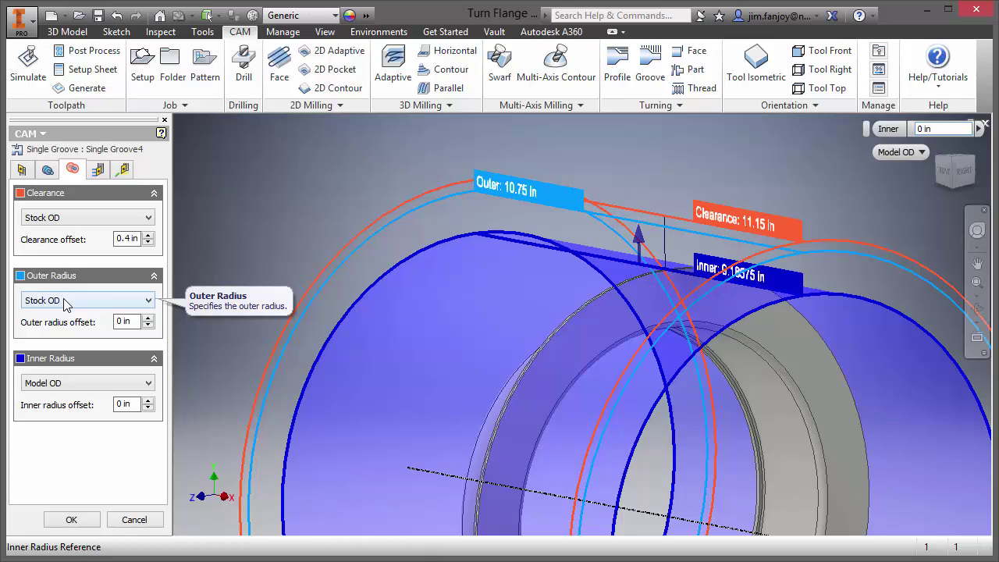
click(127, 239)
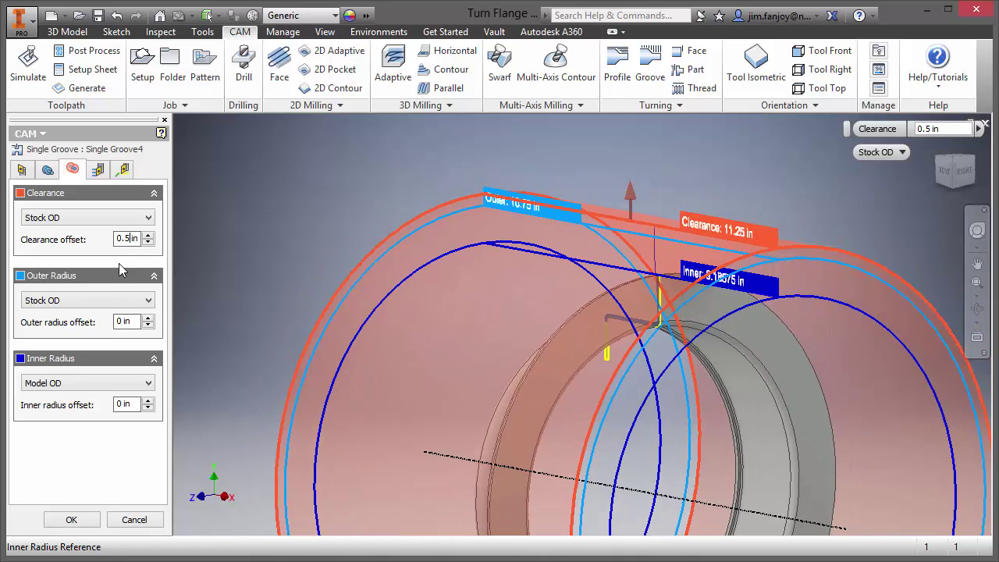
click(98, 173)
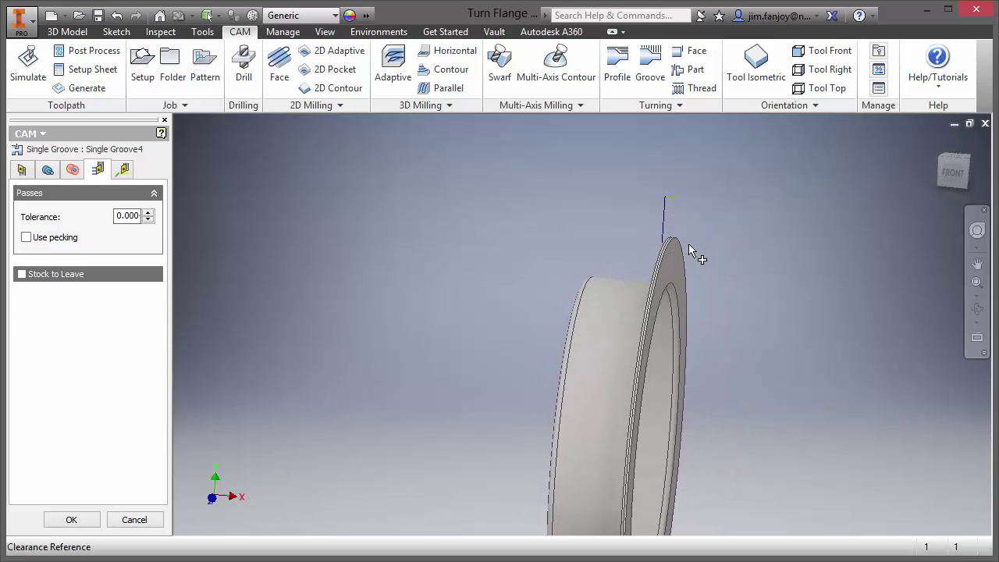
Enable pecking with a 0.25 in pecking depth for the single groove and generate its toolpath
click(26, 238)
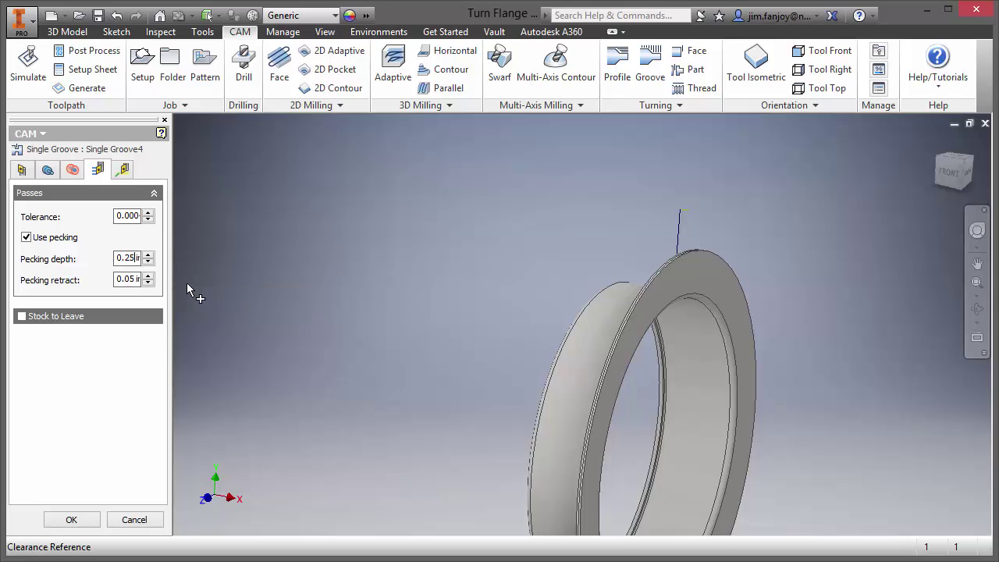
click(71, 520)
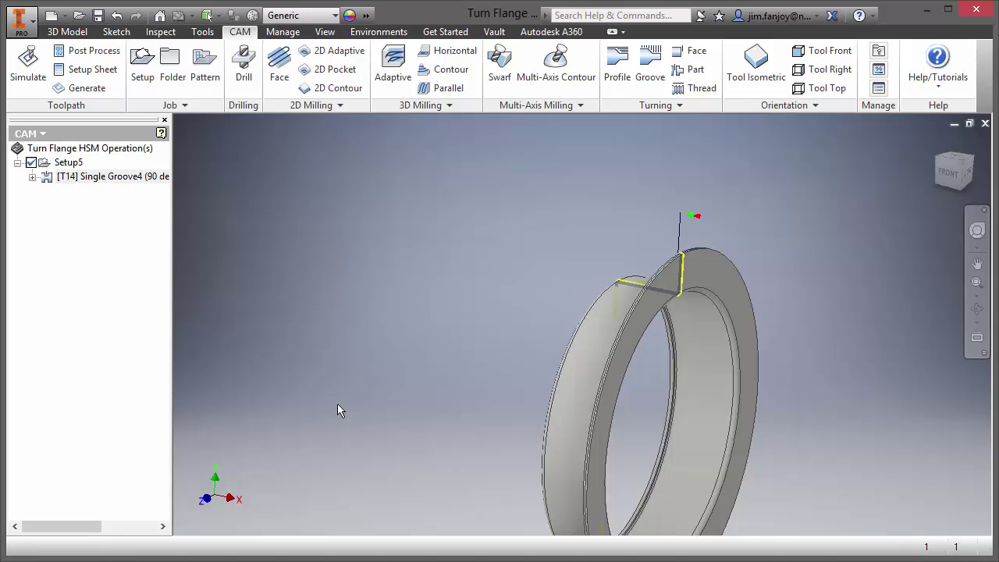
Simulate the single groove operation at a reduced playback speed to check the tool's motion, and close the simulation
scroll(734, 295, up, 5)
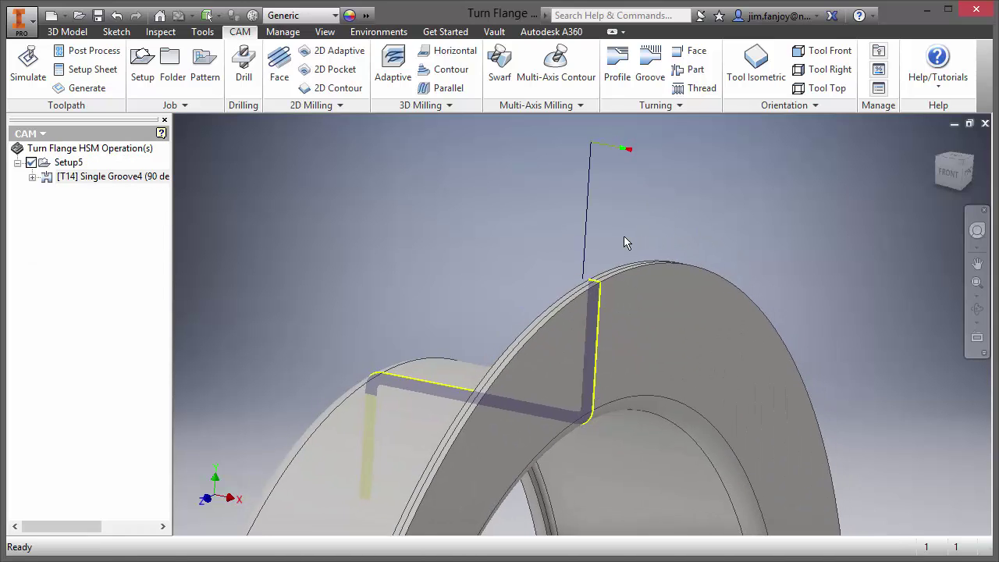
scroll(612, 235, down, 2)
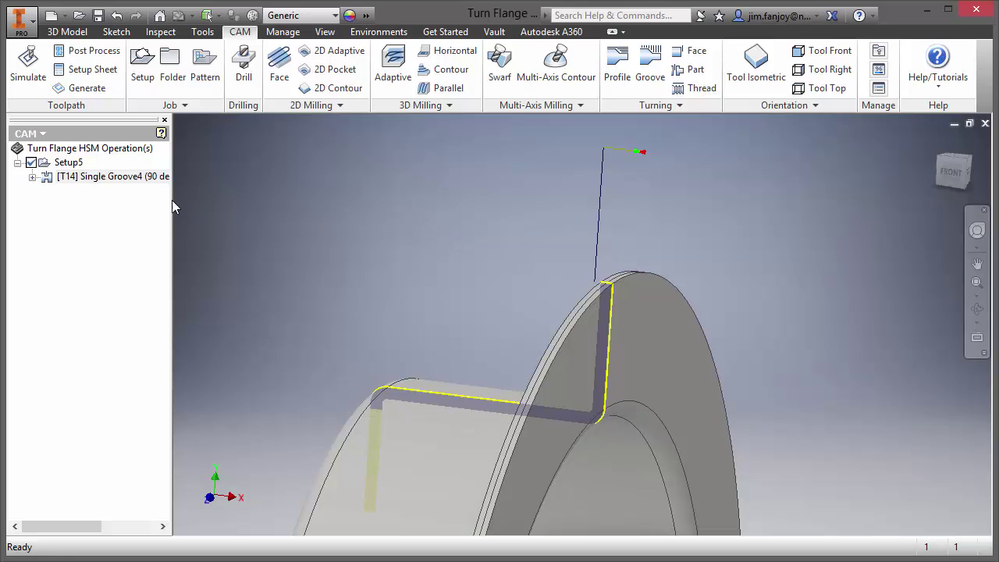
right_click(99, 181)
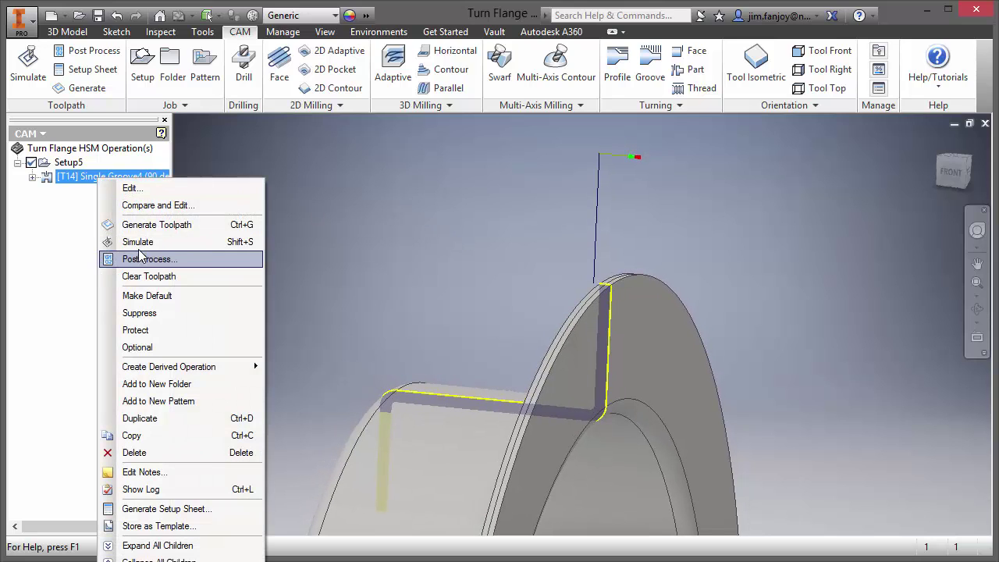
click(141, 244)
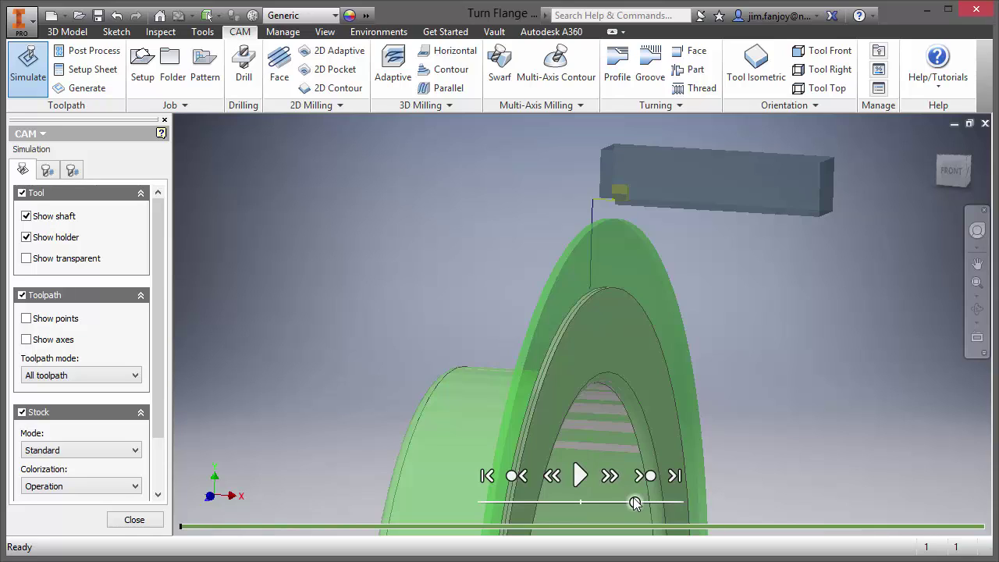
drag(635, 502, 616, 503)
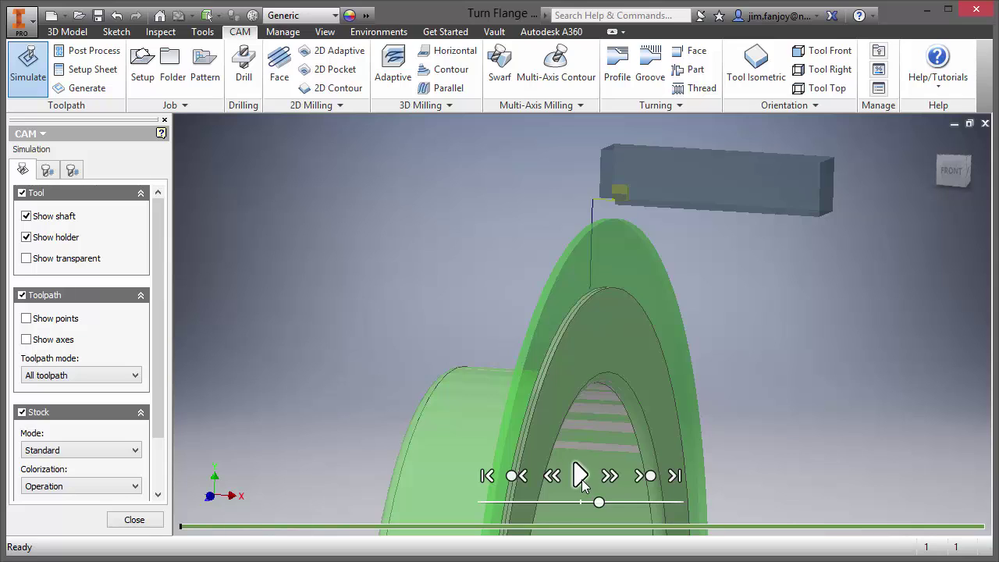
click(581, 476)
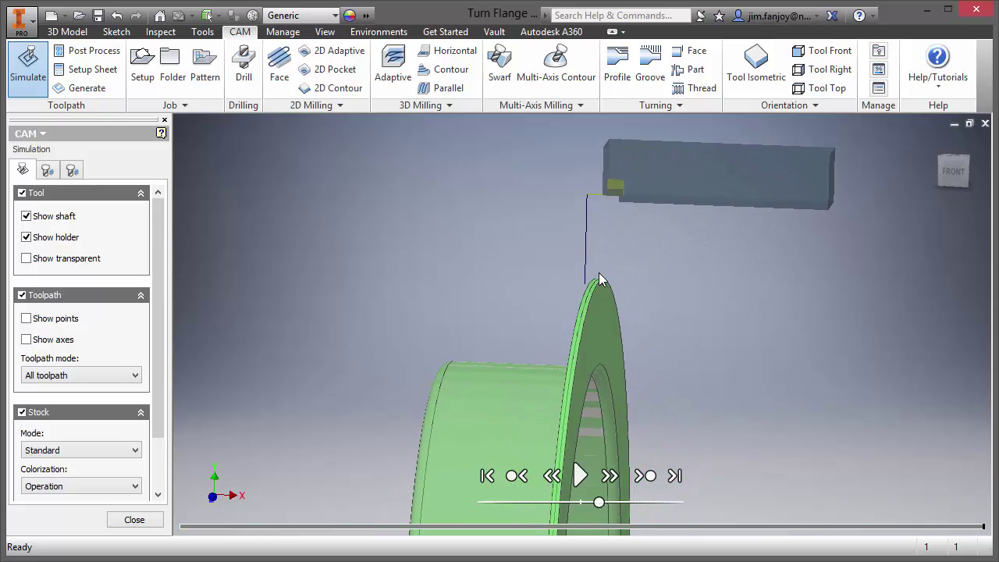
right_click(366, 260)
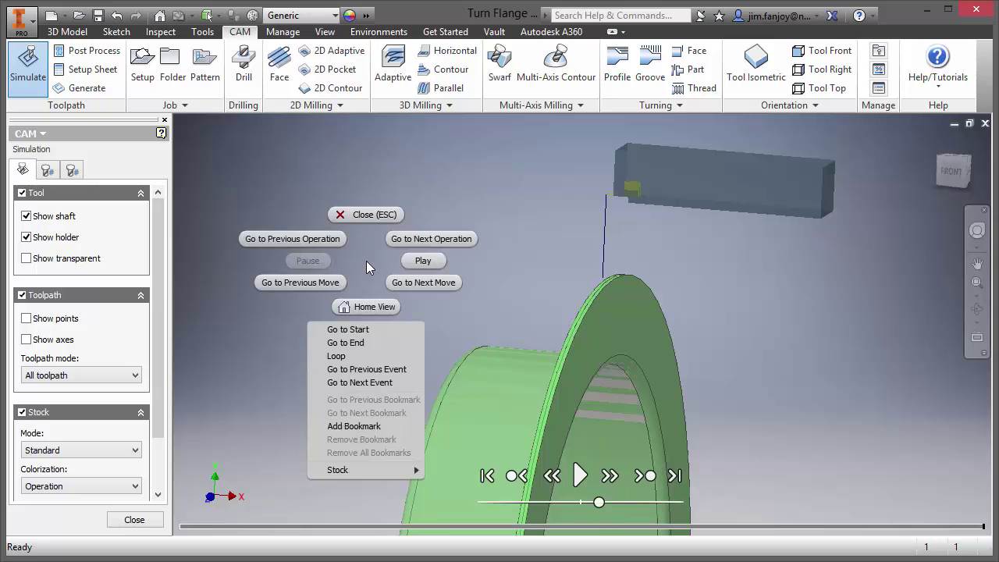
click(373, 216)
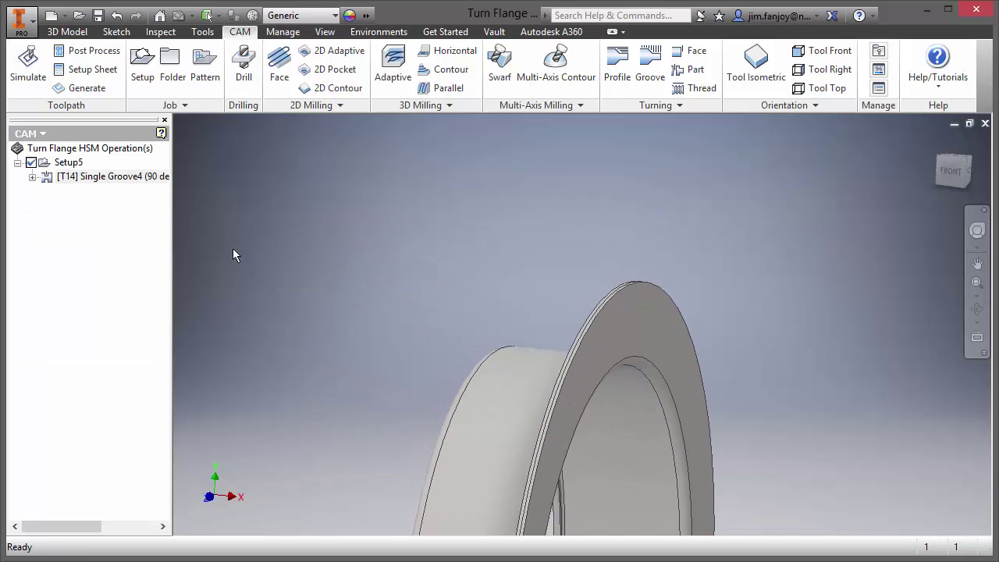
Increase the home position distance in Setup5's work coordinate system
right_click(70, 163)
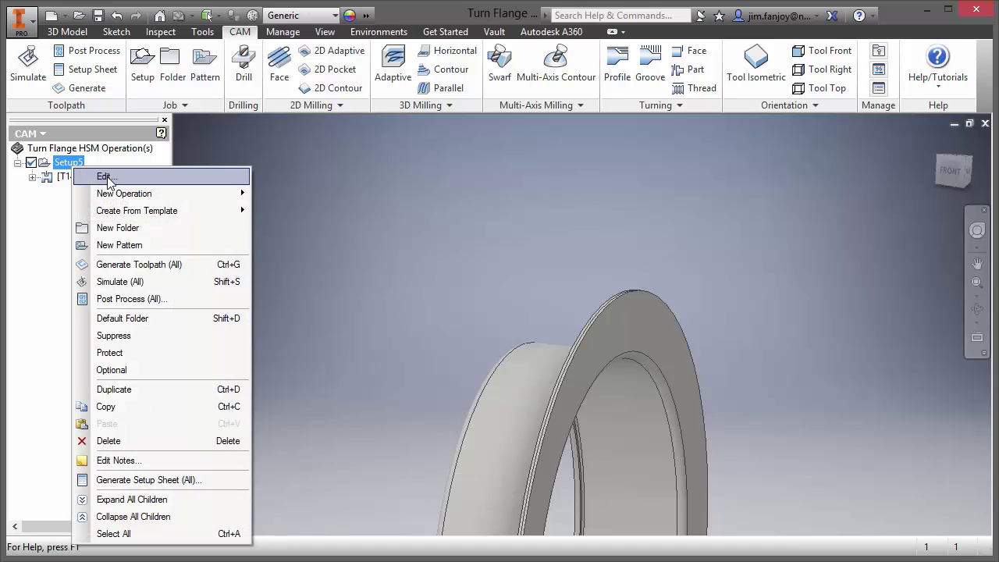
click(107, 177)
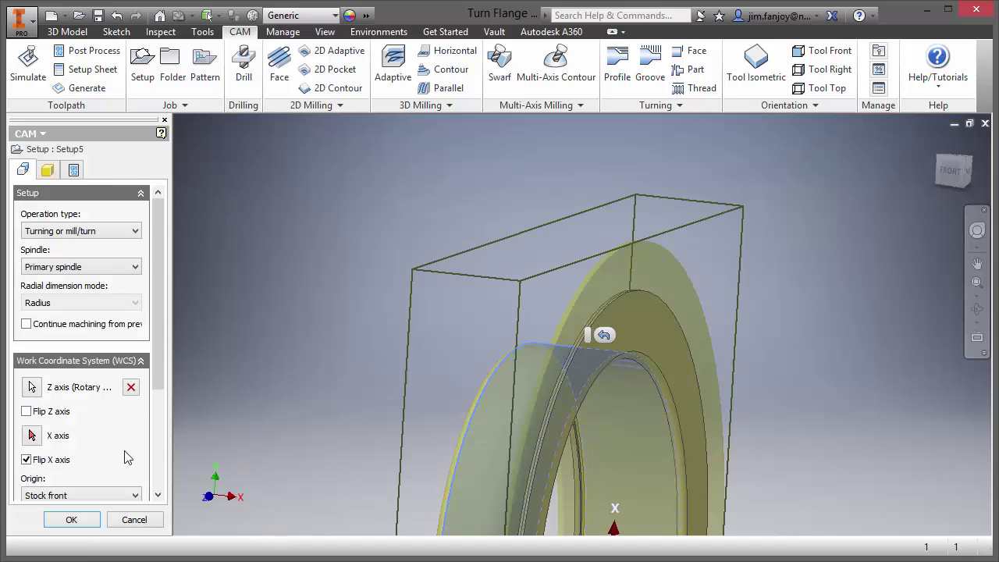
scroll(160, 452, down, 5)
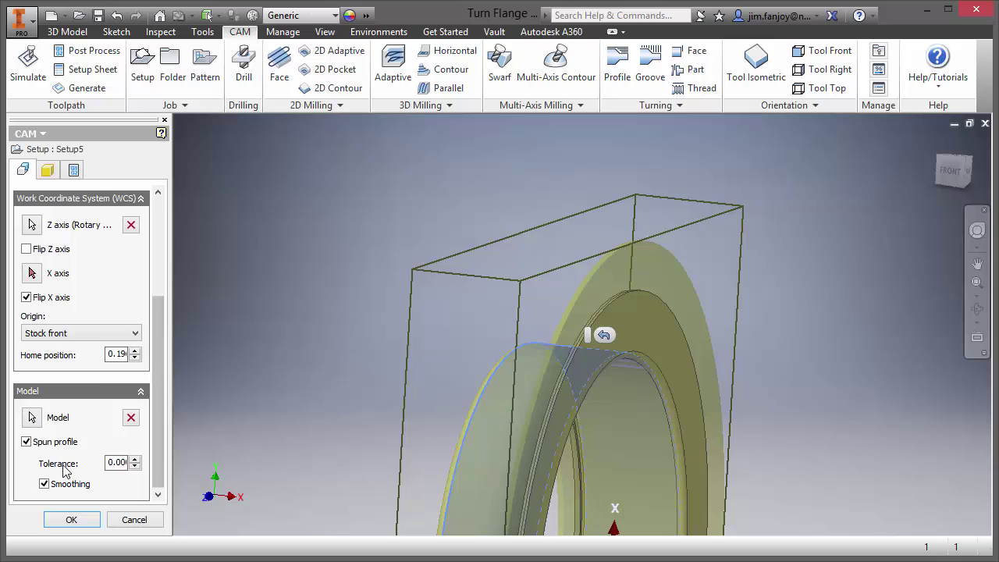
click(135, 358)
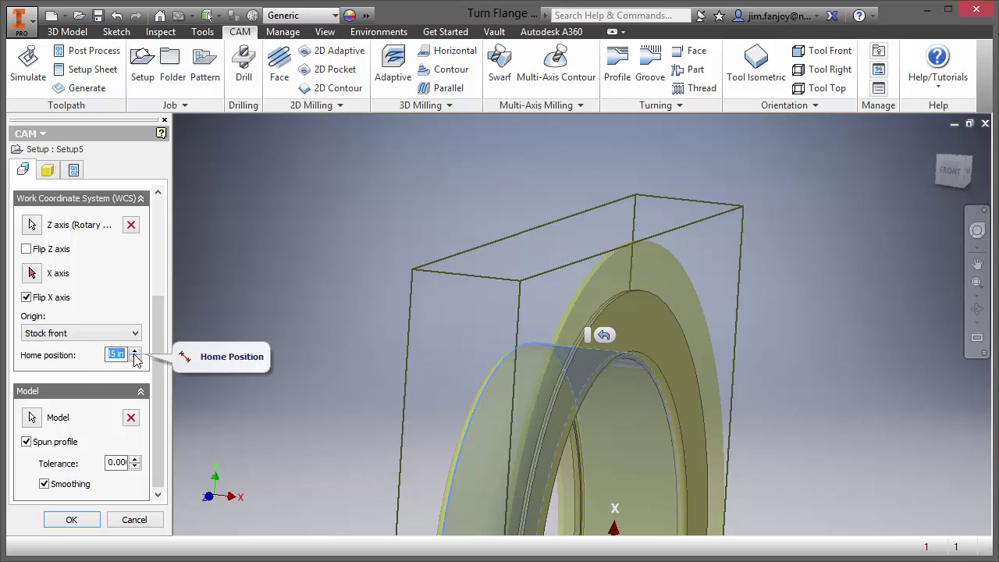
click(69, 520)
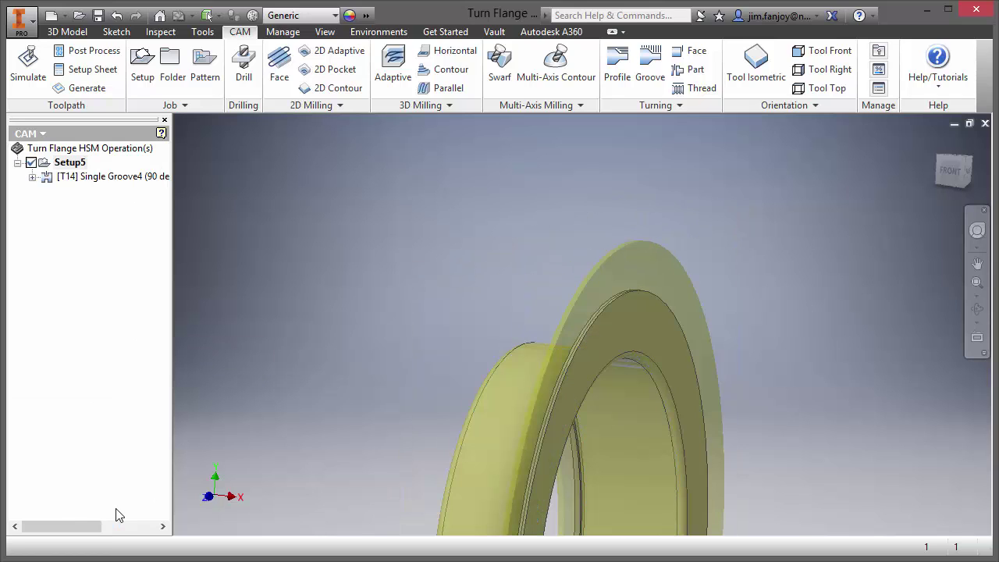
Regenerate all toolpaths in Setup5 and display the single groove's toolpath
right_click(70, 164)
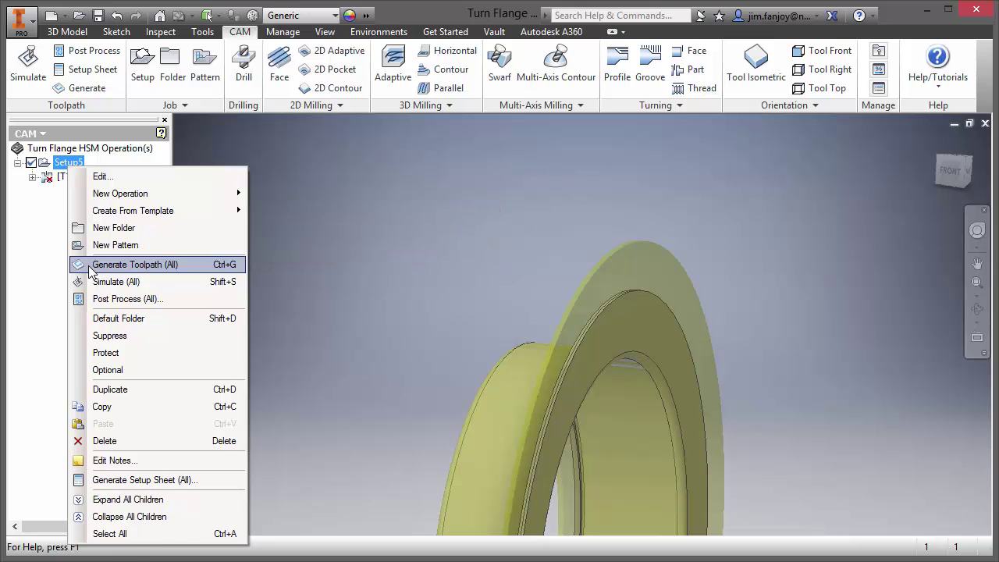
click(135, 264)
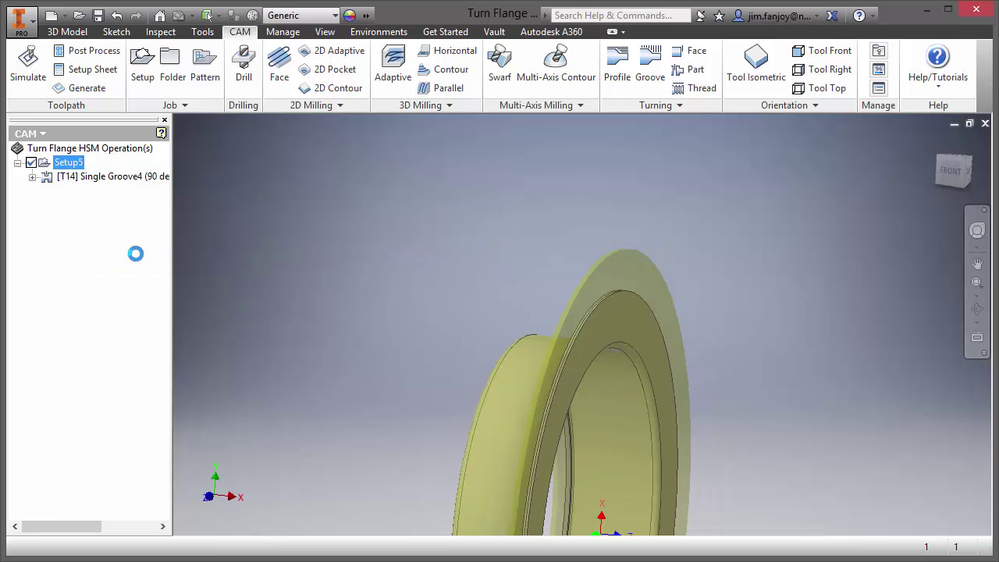
click(57, 179)
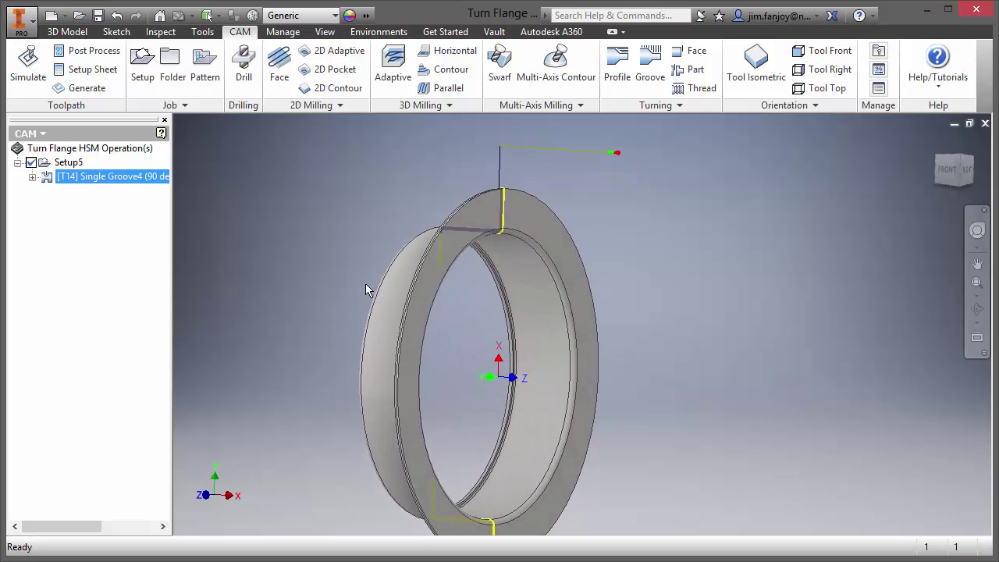
click(290, 211)
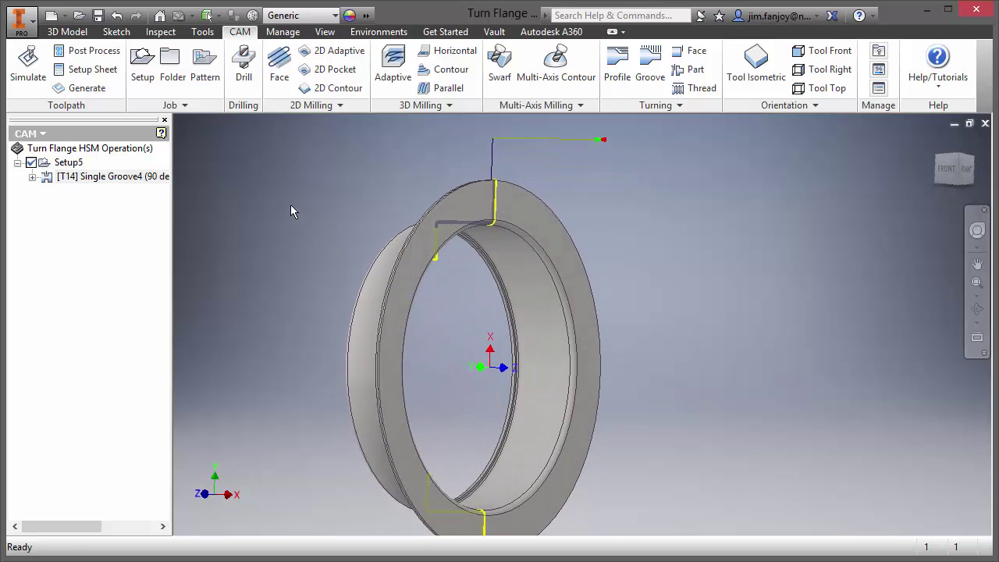
Create a midplane work plane between the outer and inner faces of the inward lip at the flange's smaller end
click(67, 31)
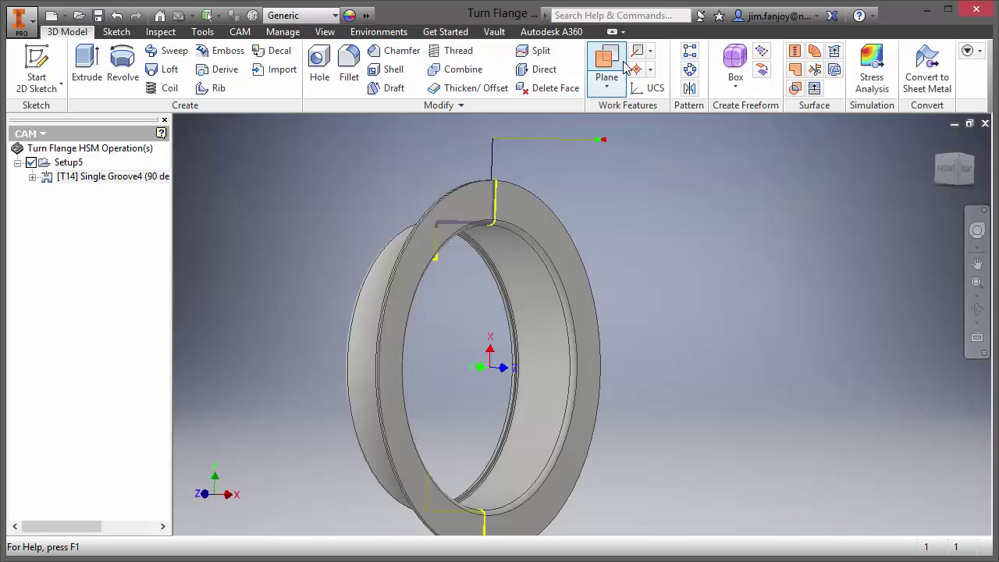
click(607, 85)
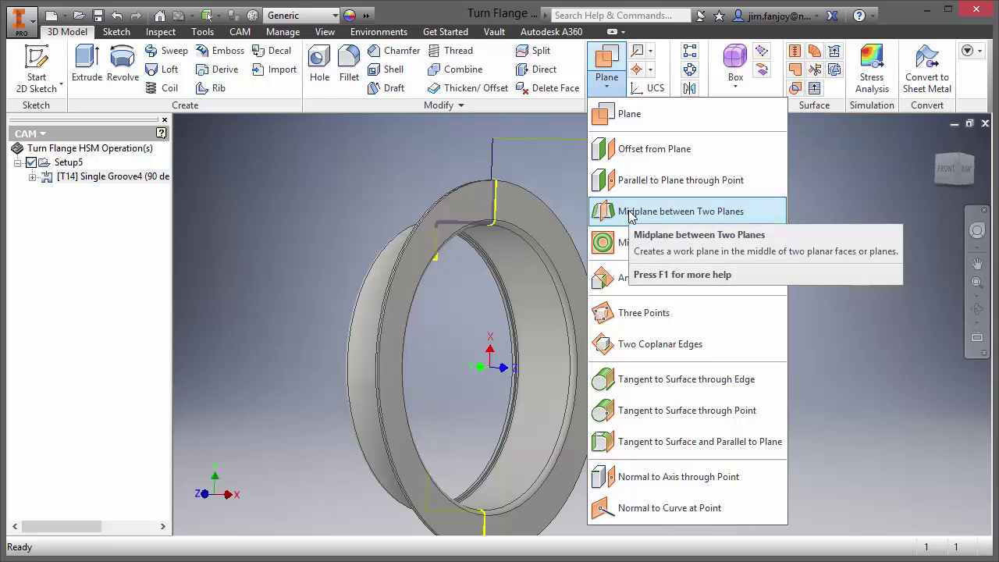
click(663, 211)
shift+middle_drag(246, 338, 453, 225)
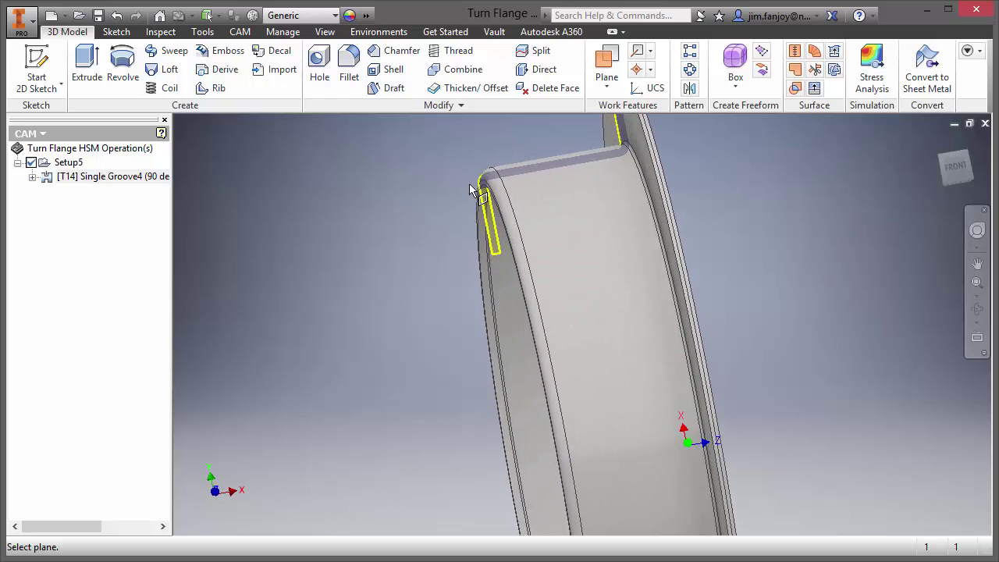
scroll(469, 189, down, 3)
shift+middle_drag(468, 189, 582, 248)
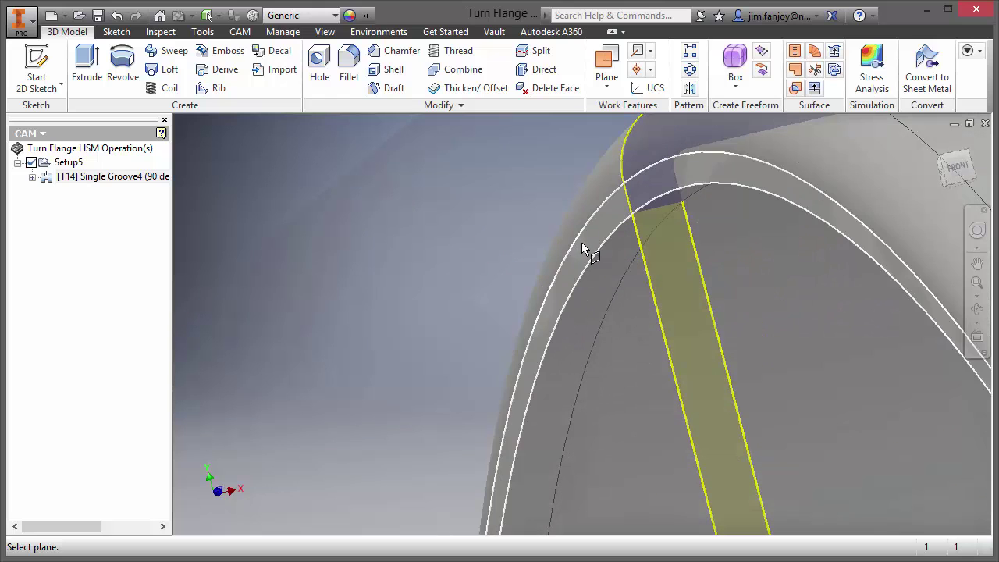
click(581, 248)
shift+middle_drag(389, 257, 523, 273)
click(589, 282)
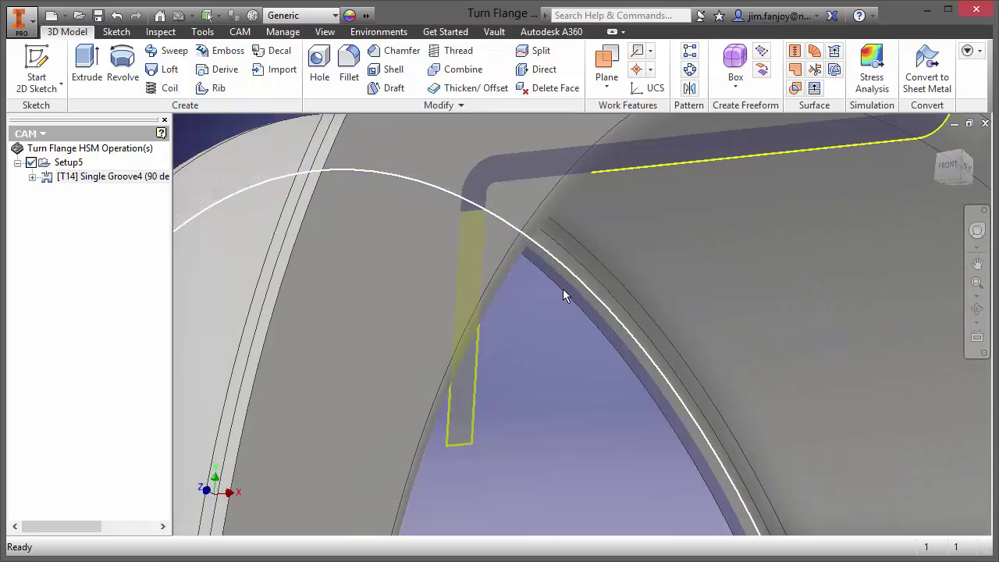
Split the narrow inner face of the flange's inward lip, using the new midplane as the split tool
key(F5)
key(F5)
key(F5)
key(F5)
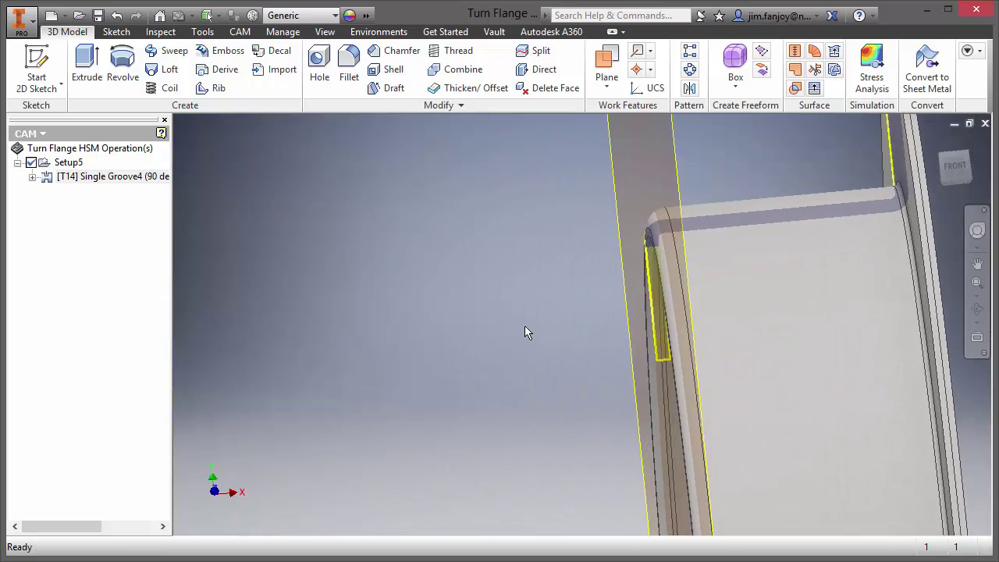
key(F5)
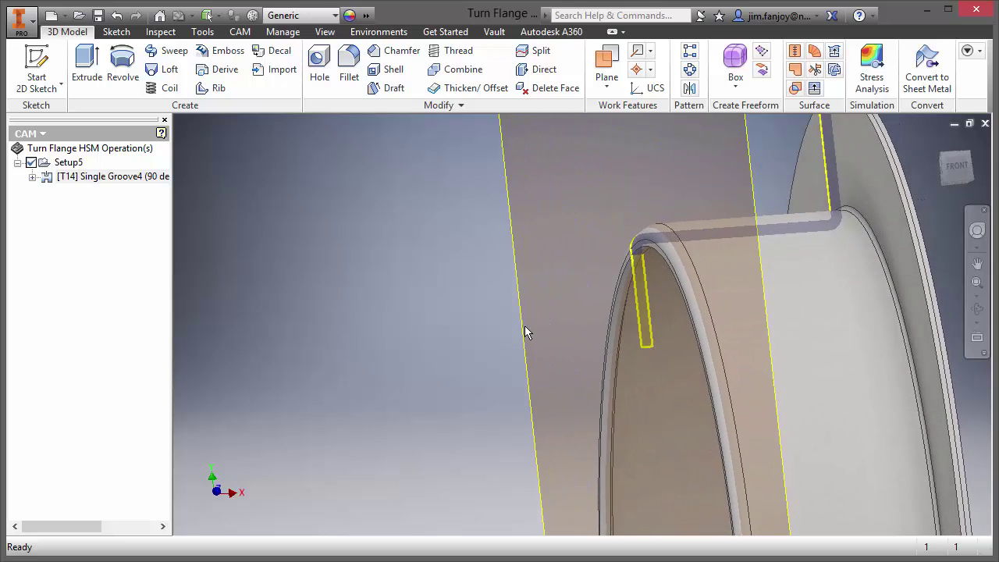
key(F5)
key(F5)
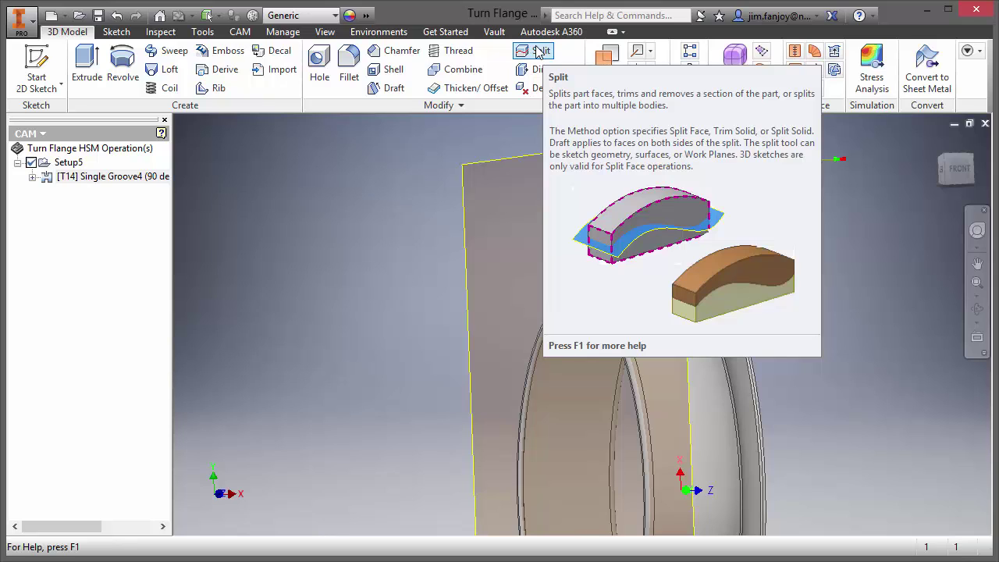
click(532, 52)
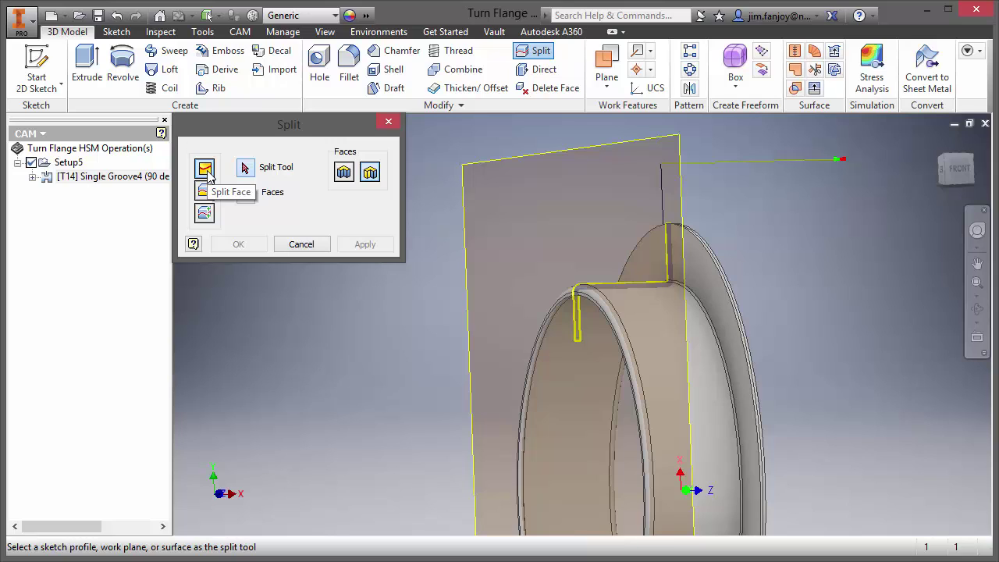
click(478, 169)
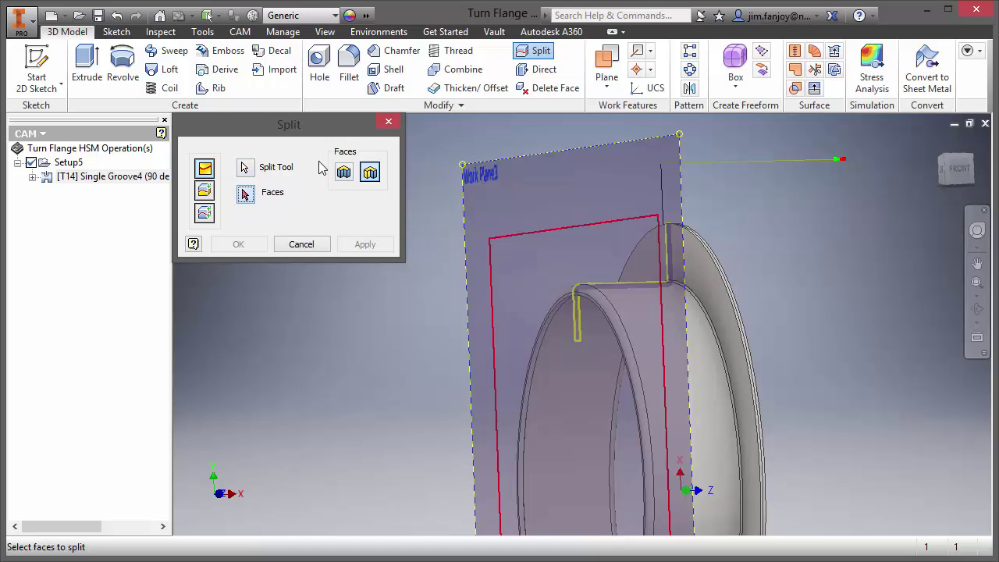
scroll(549, 341, down, 2)
scroll(548, 341, up, 5)
click(526, 318)
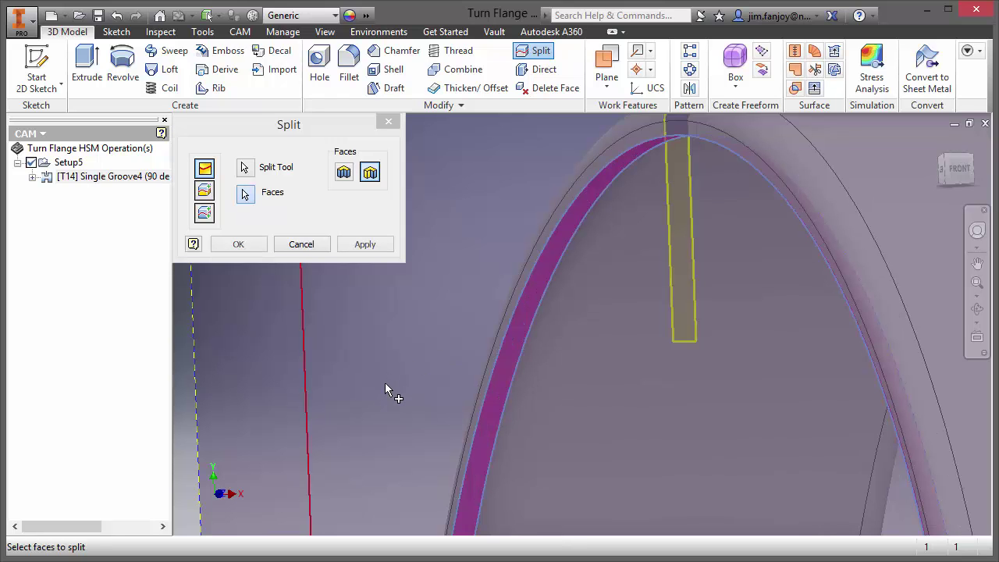
scroll(382, 370, down, 3)
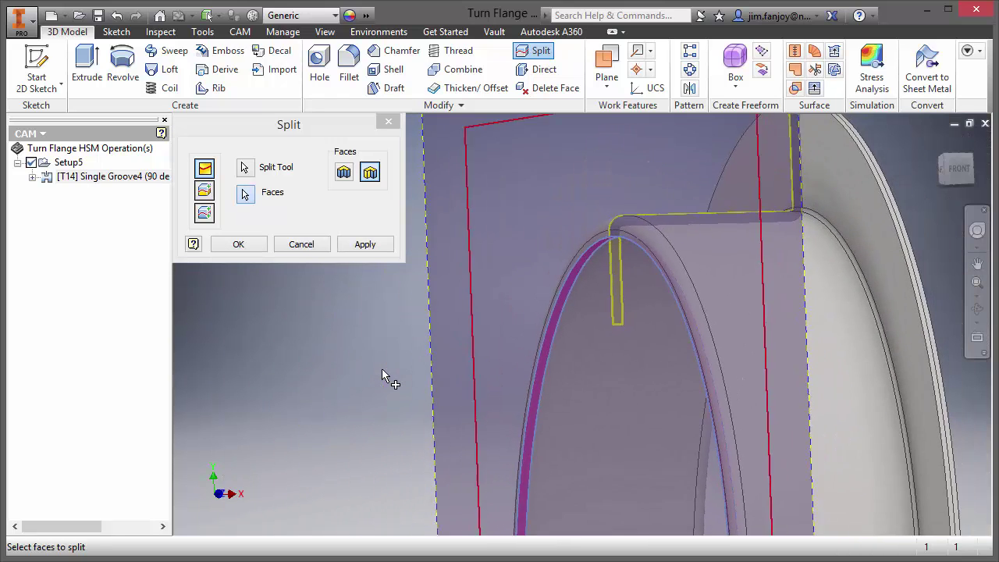
scroll(383, 367, down, 1)
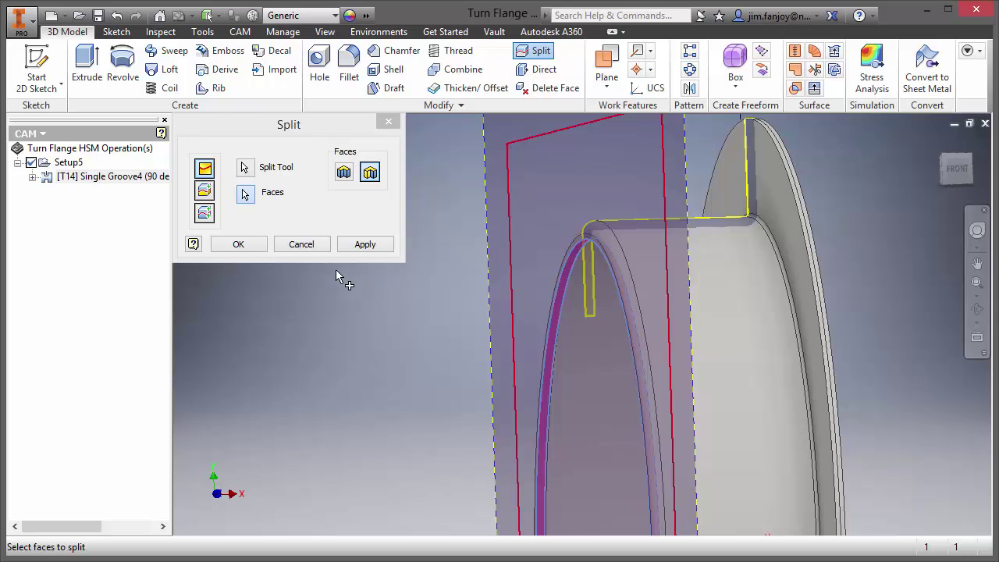
click(239, 245)
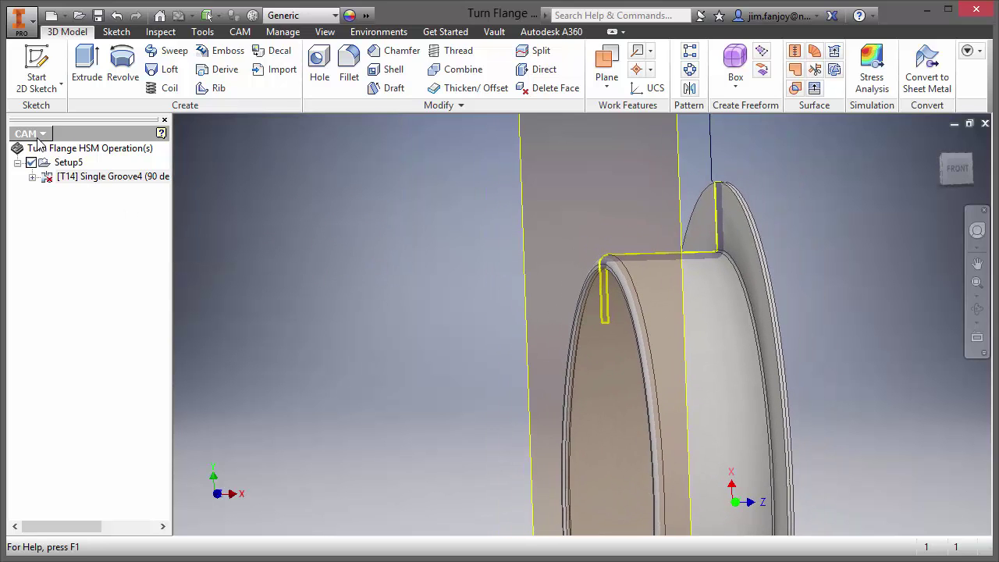
Hide the midplane work plane used for the face split
scroll(546, 260, down, 2)
right_click(546, 259)
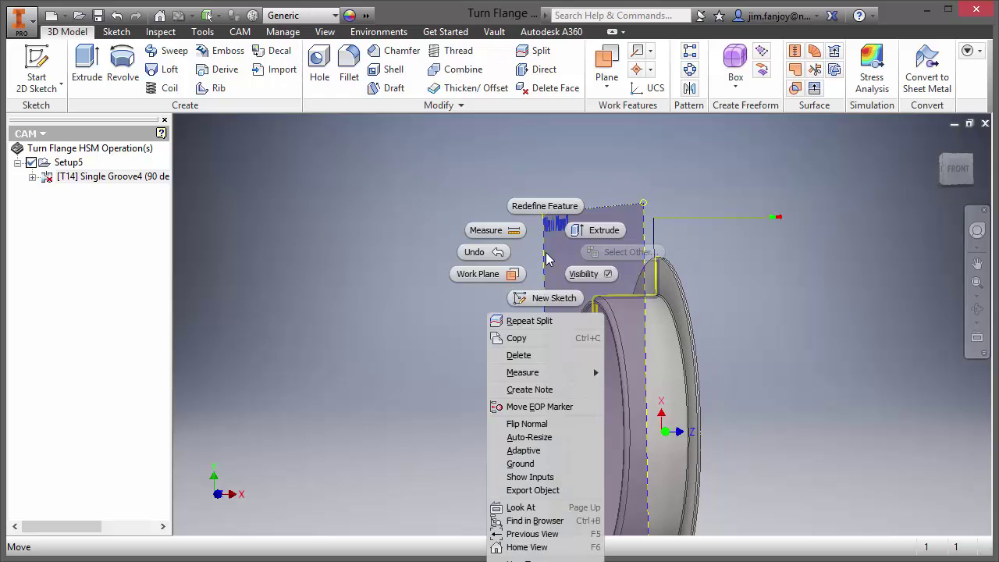
click(587, 278)
scroll(498, 269, up, 3)
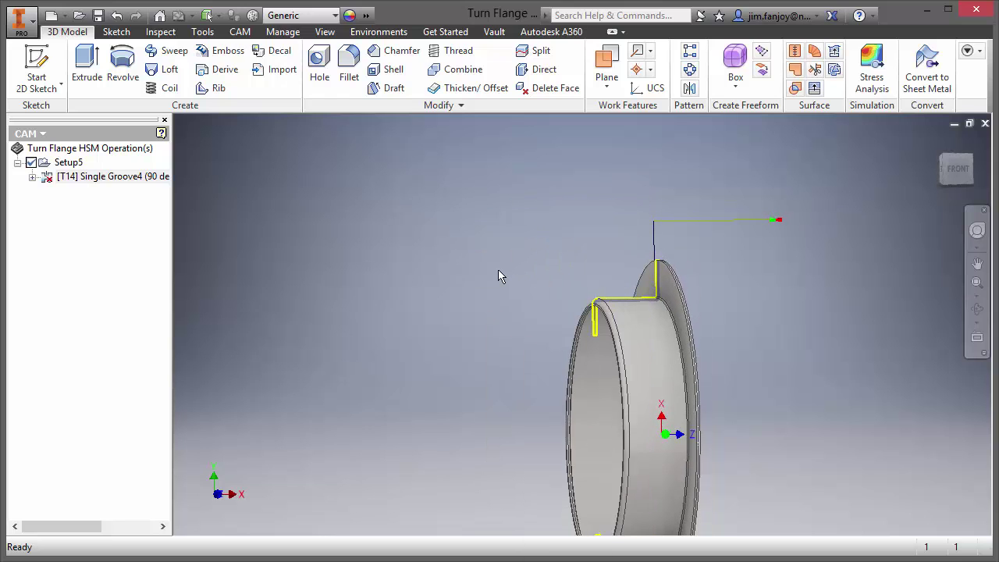
Start a new Single Groove operation with tool #15, the turning grooving 90 deg Inside Groove Tool, from the sample turning tools library
scroll(569, 302, up, 3)
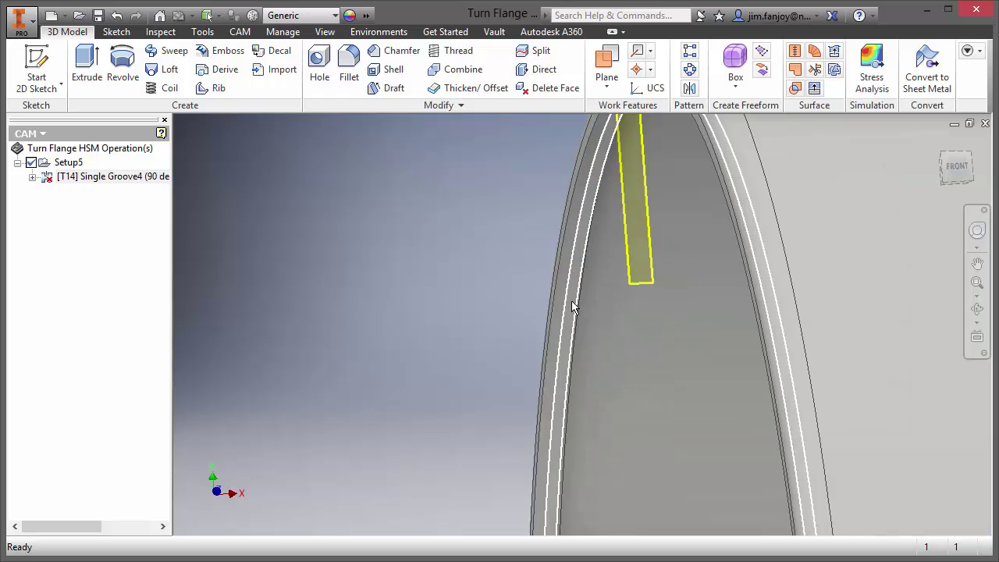
scroll(484, 293, down, 3)
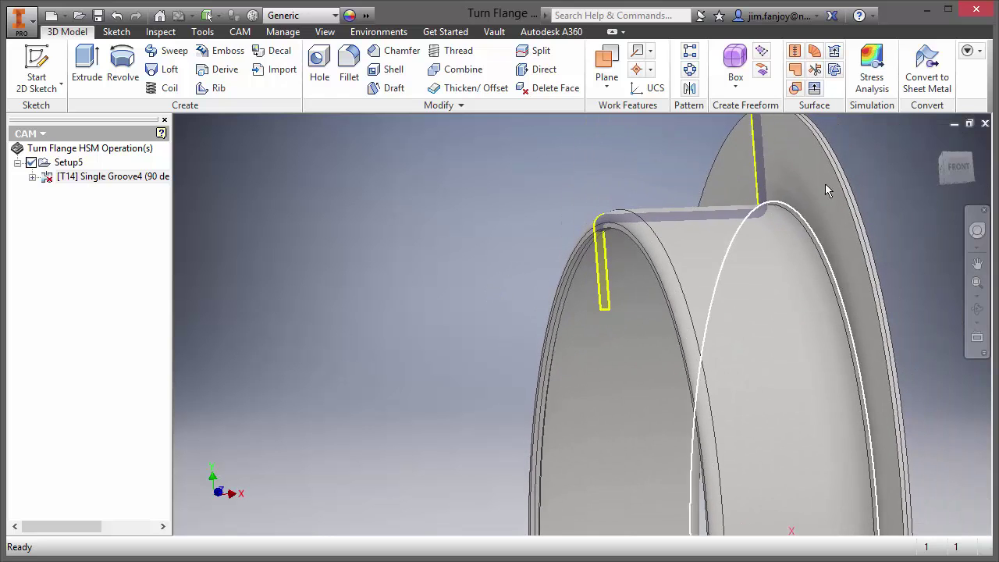
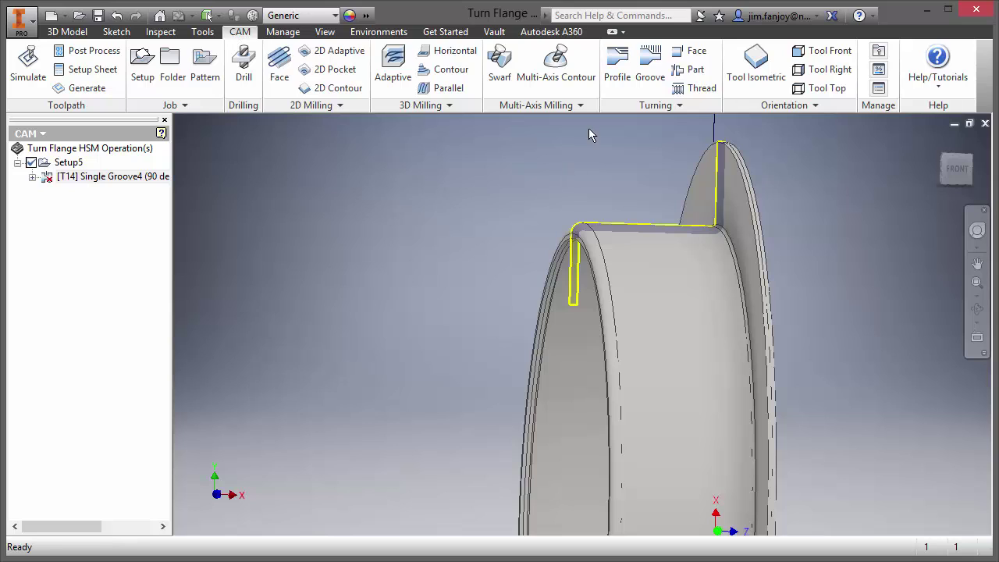
click(621, 110)
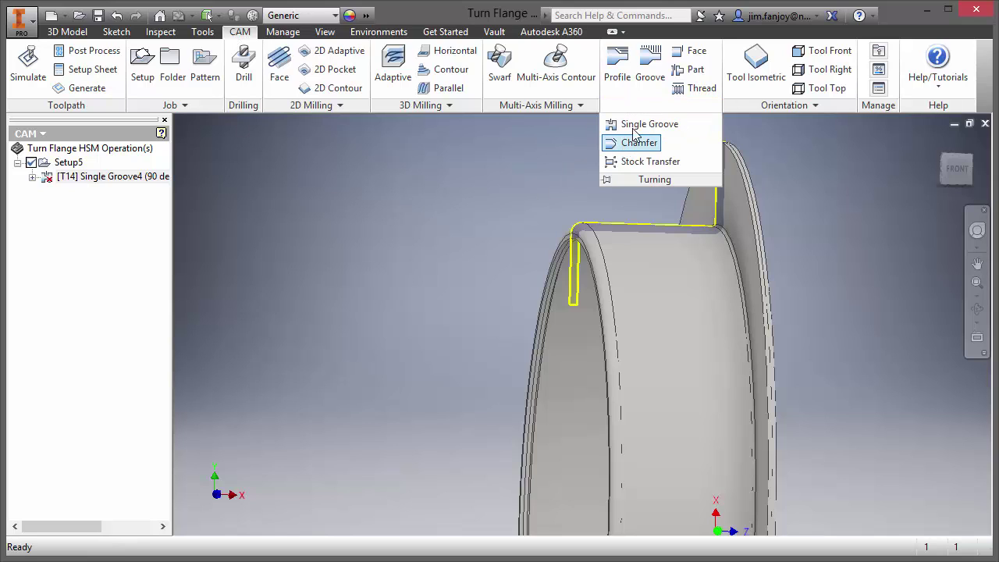
click(639, 125)
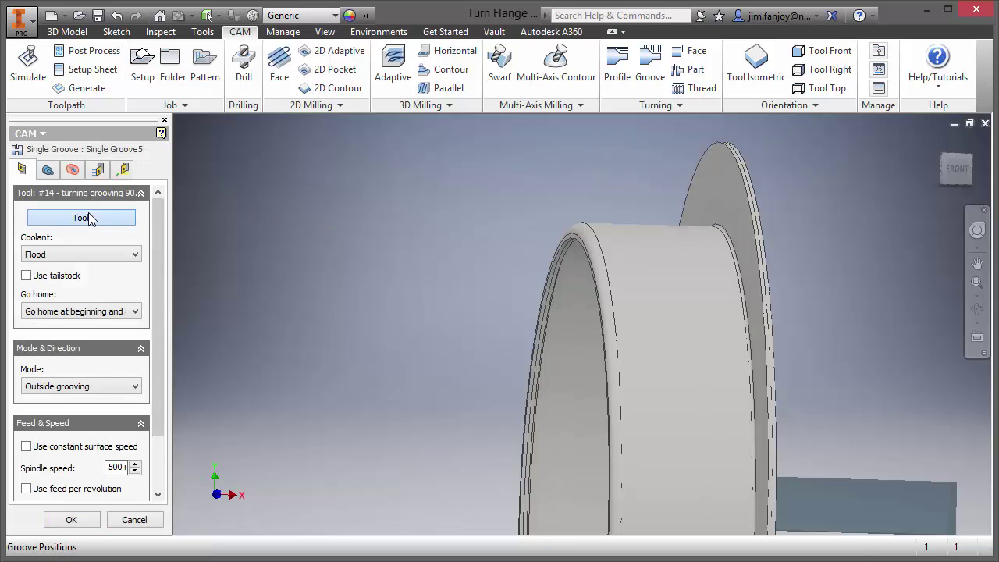
click(85, 218)
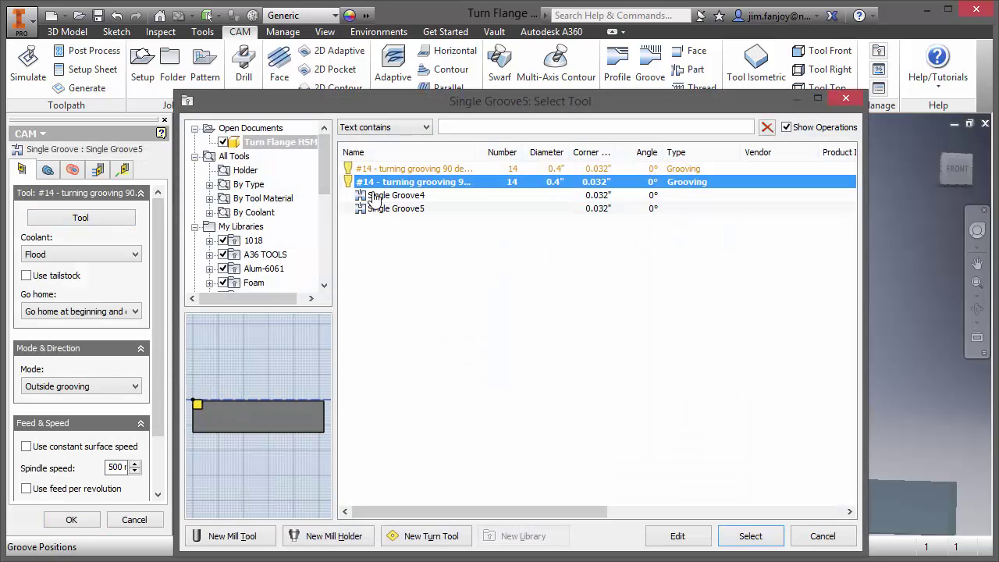
drag(330, 181, 322, 279)
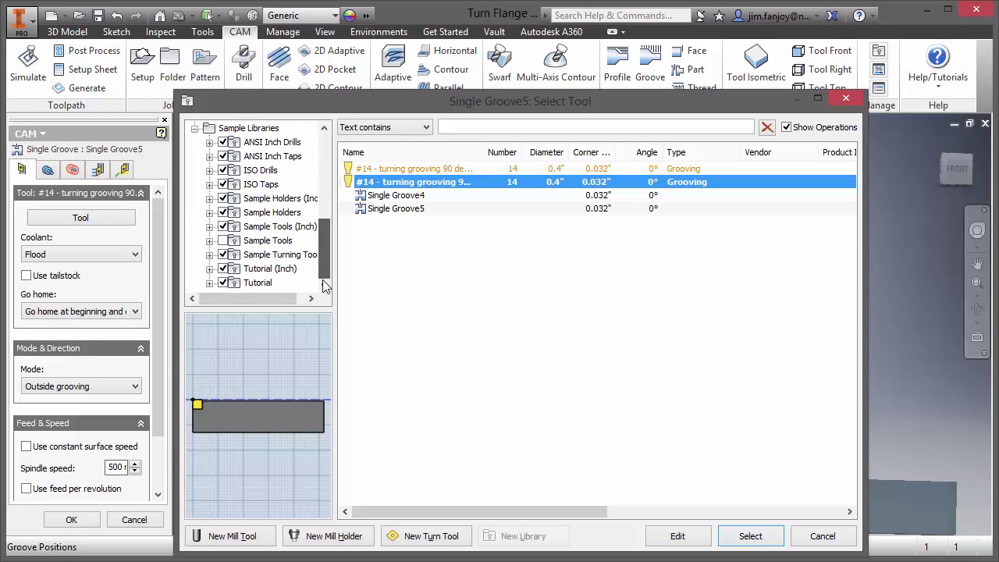
click(275, 255)
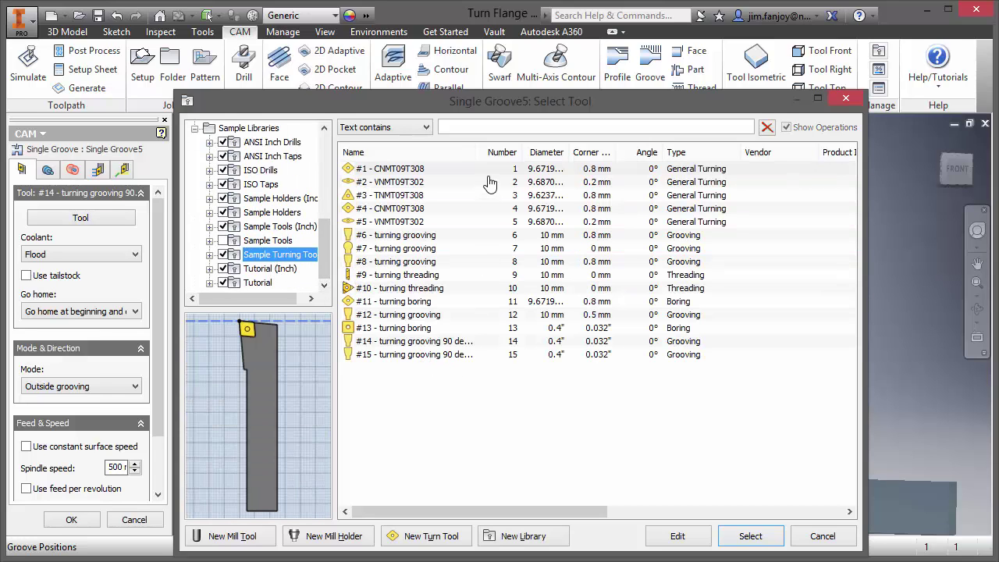
drag(479, 151, 591, 187)
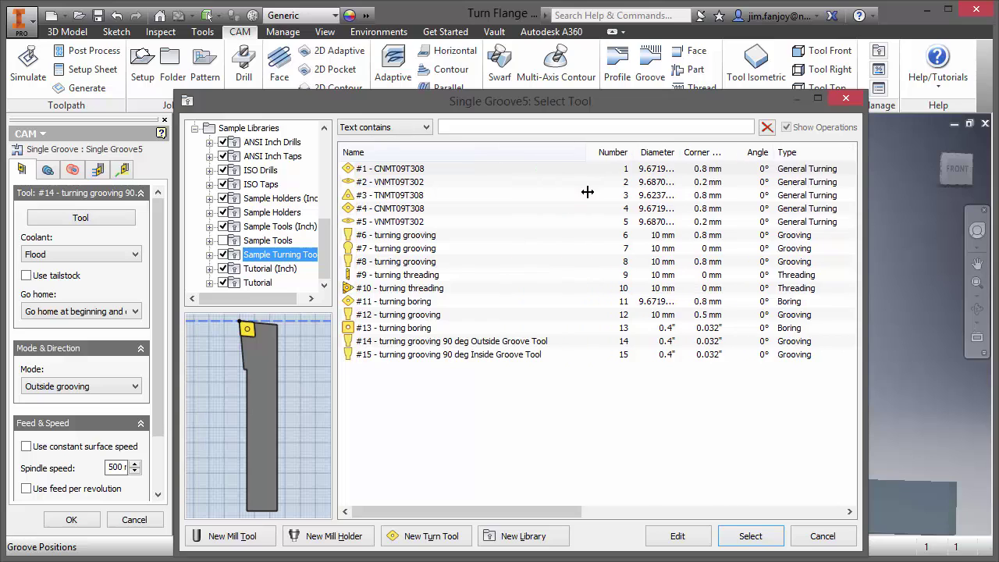
click(471, 354)
click(751, 536)
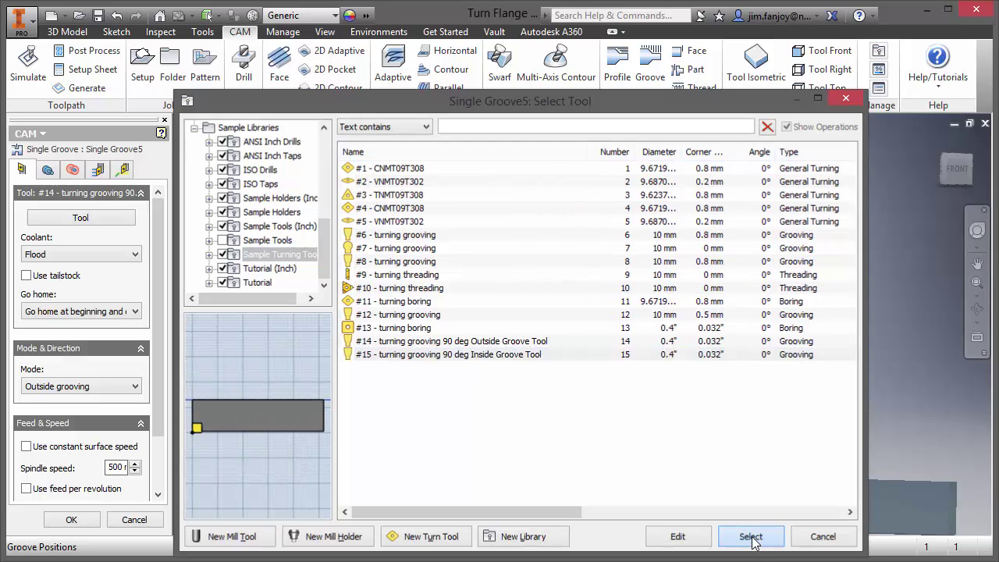
Pick the circular split edge on the inward lip's narrow inner face as the groove position
click(48, 170)
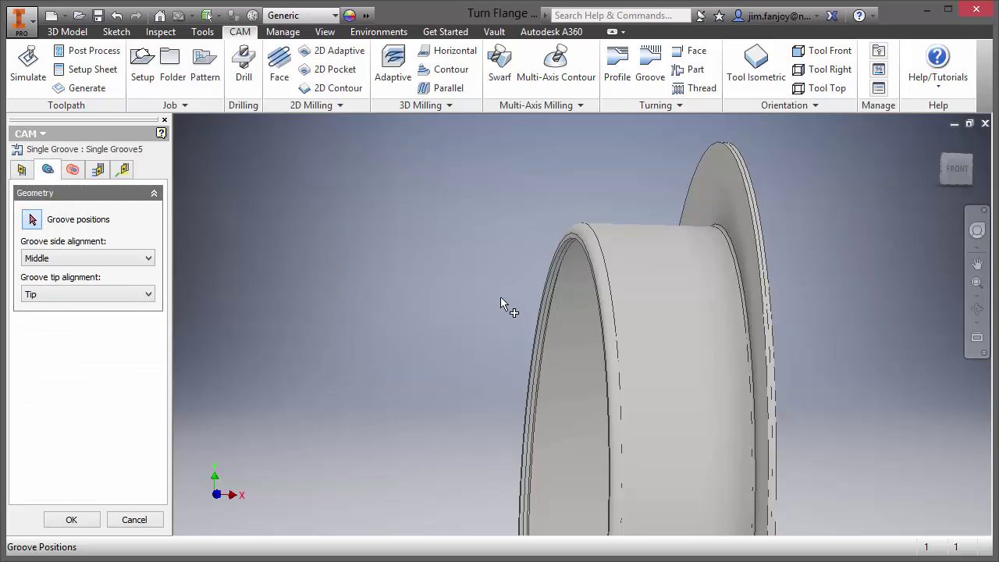
scroll(500, 304, up, 3)
click(598, 276)
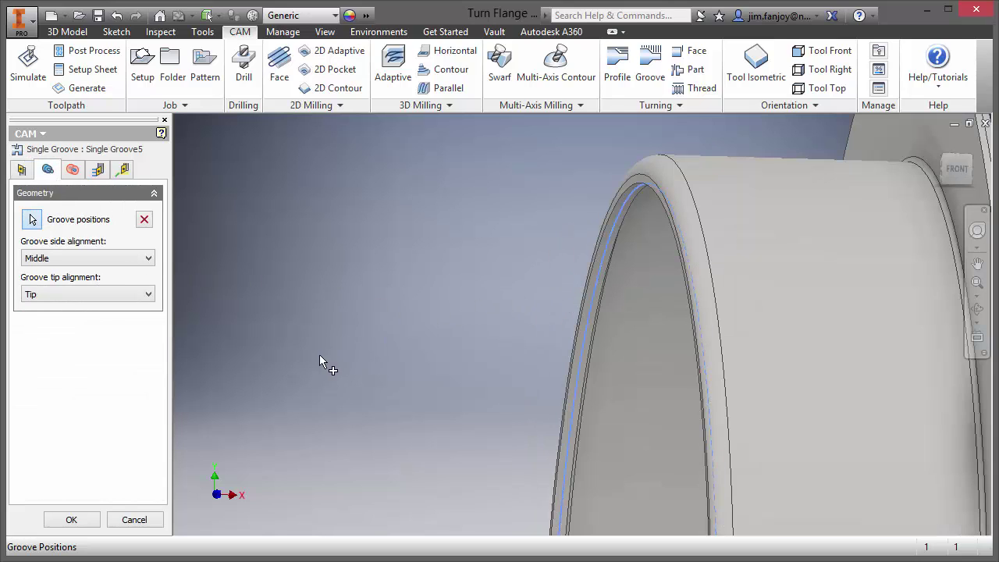
key(F6)
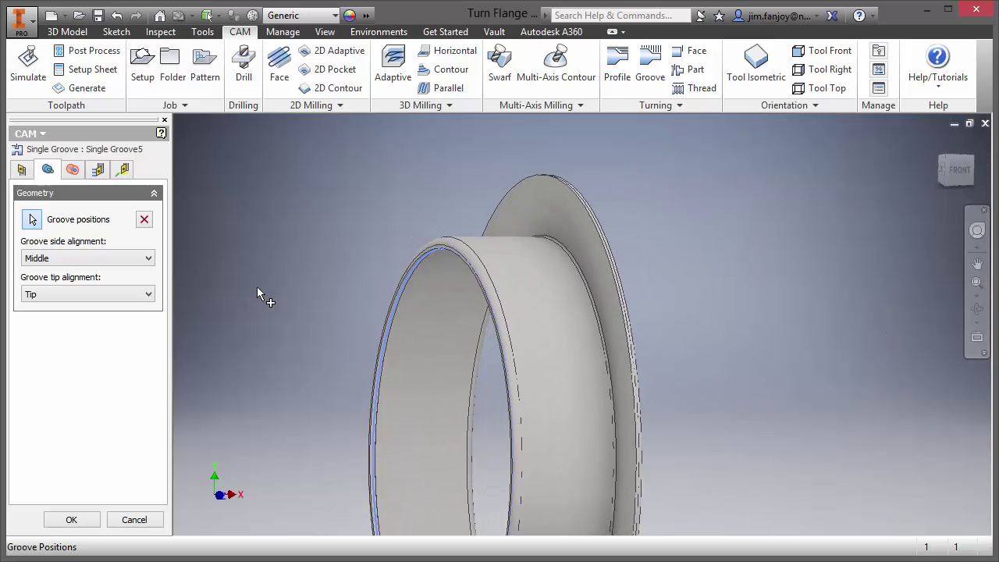
Change the single groove's mode to Inside grooving
click(72, 175)
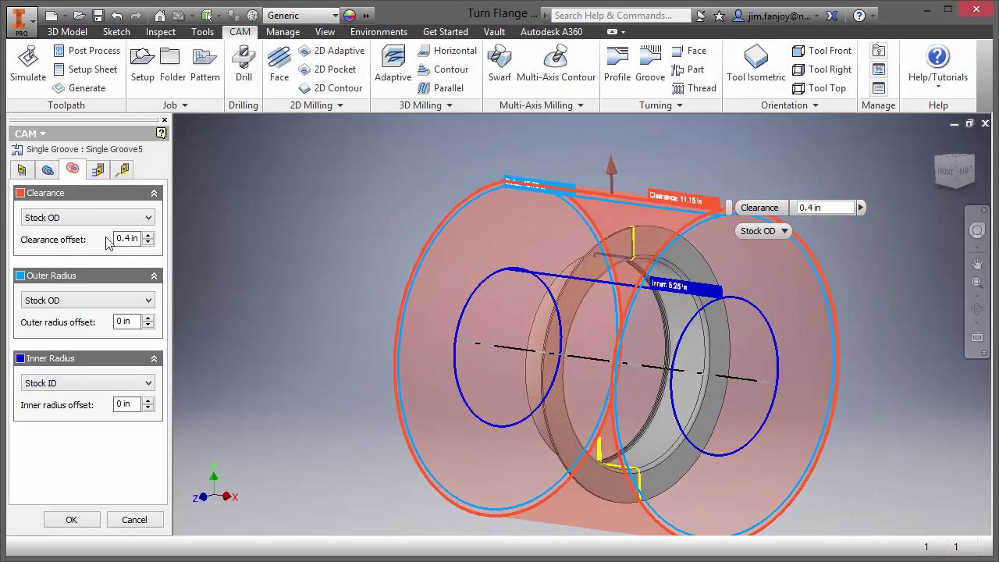
click(26, 173)
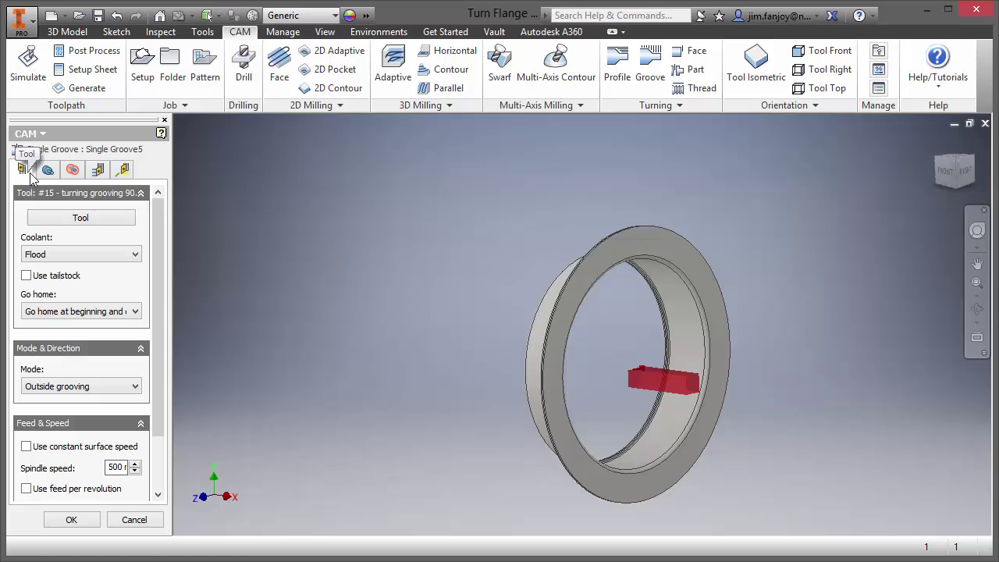
click(109, 388)
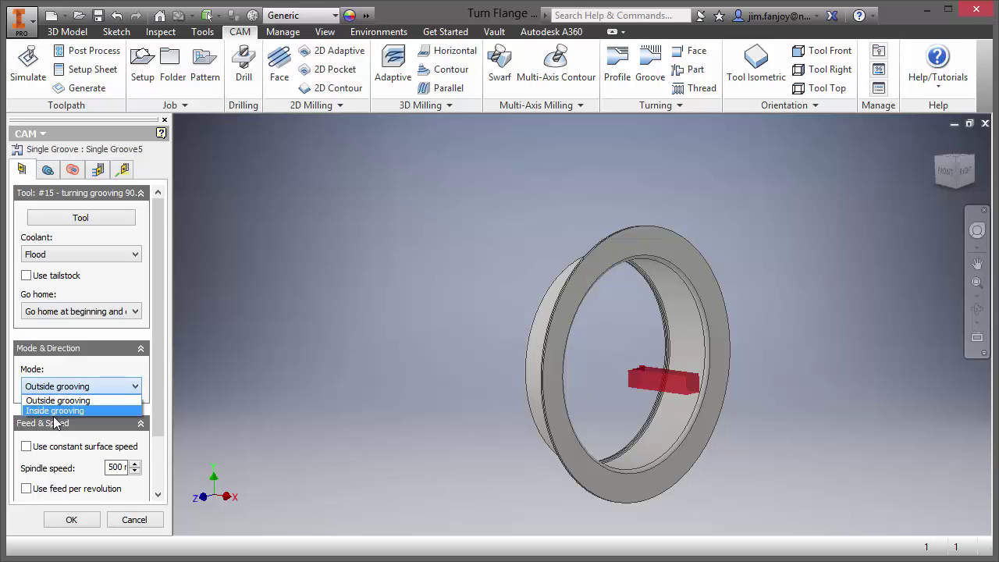
click(55, 411)
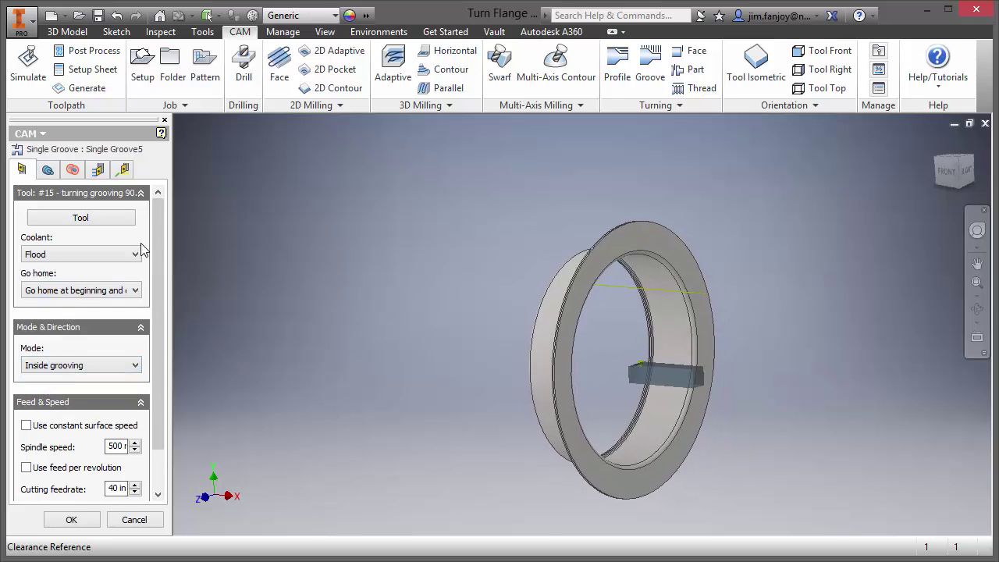
Set the inside groove's clearance offset from Stock ID to -0.5 in
click(73, 169)
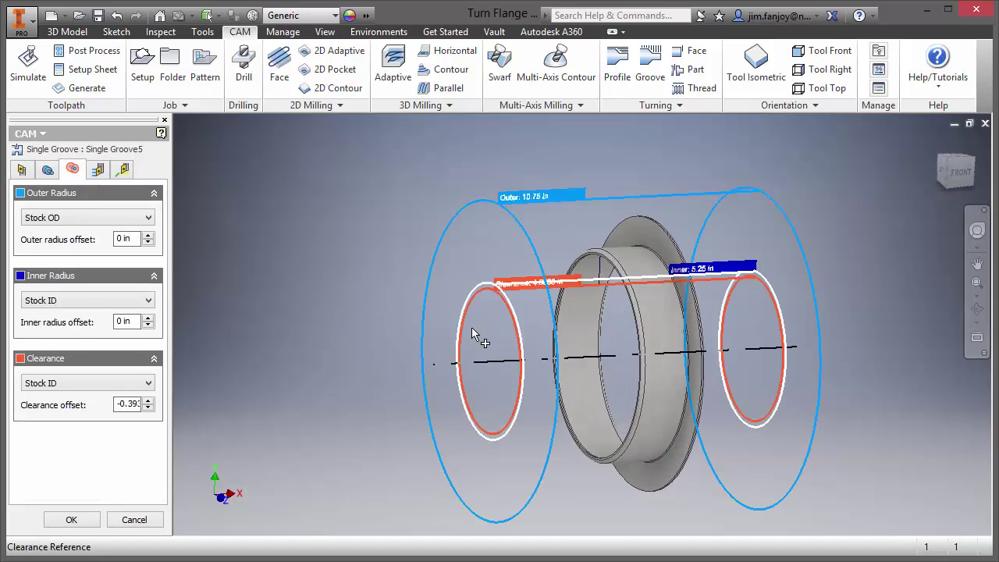
scroll(519, 309, up, 3)
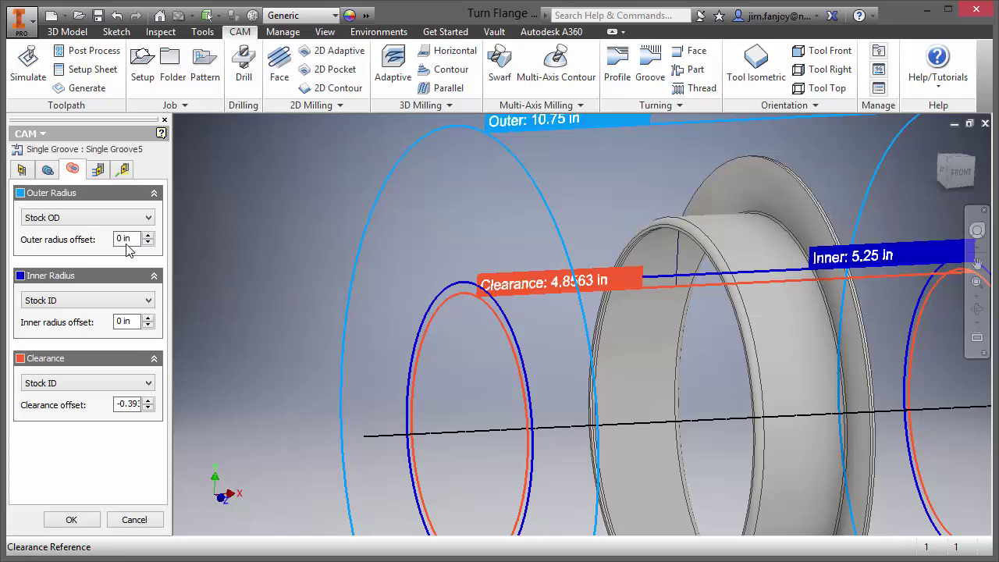
click(127, 404)
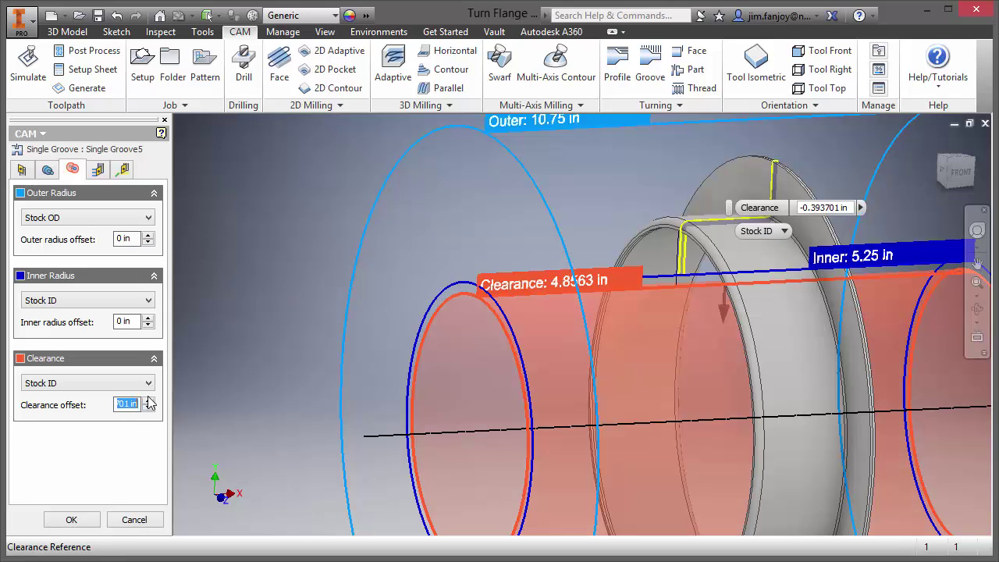
text(5)
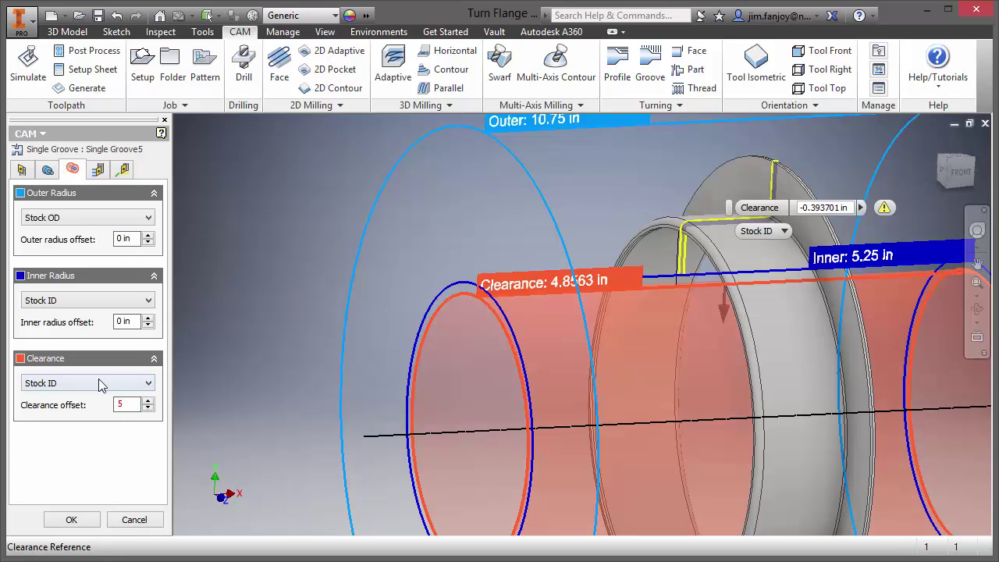
key(Return)
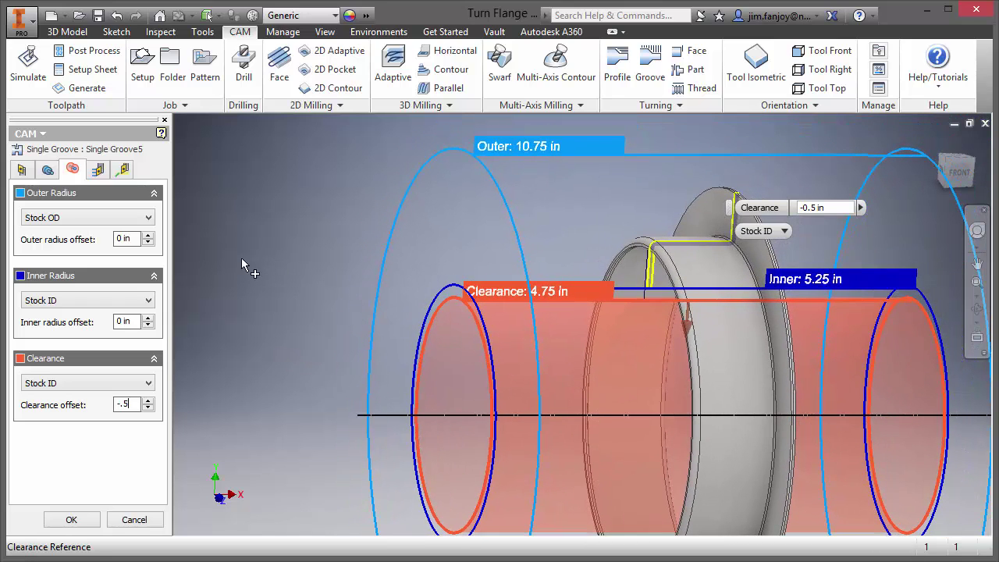
Set the inside groove's outer radius reference to Model ID
click(71, 218)
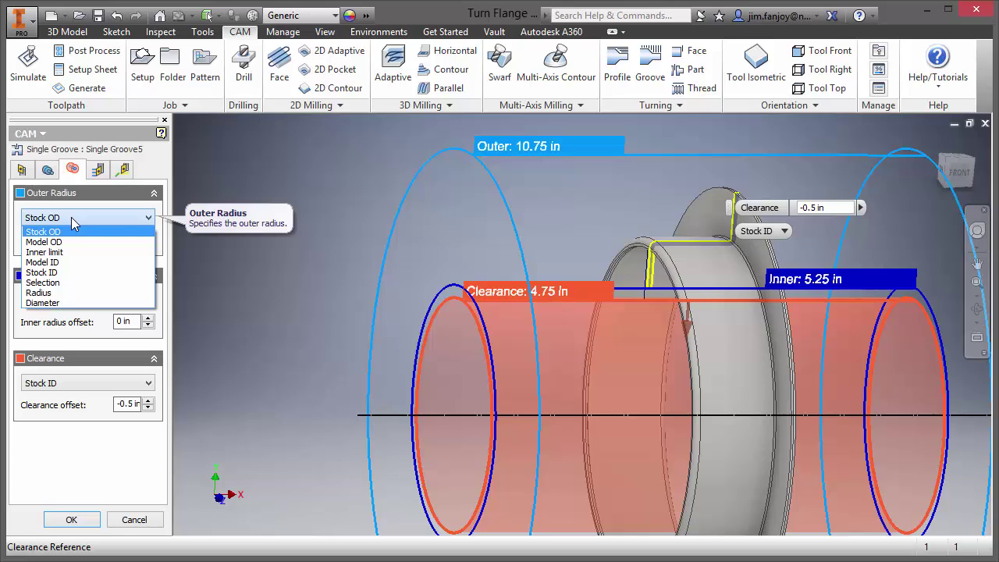
click(64, 262)
shift+middle_drag(730, 261, 192, 234)
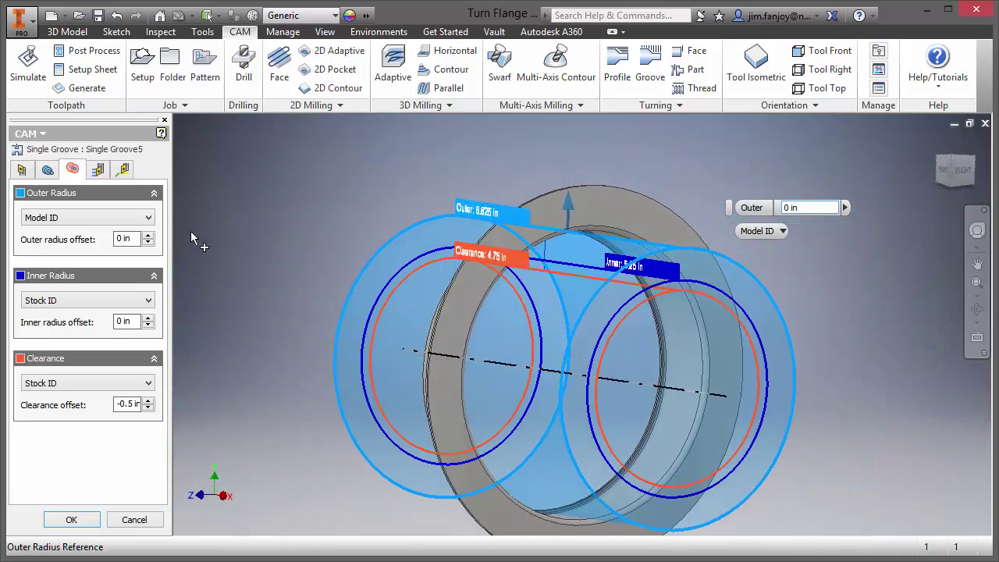
Enable pecking for the inside groove's passes and finish creating the operation
click(98, 170)
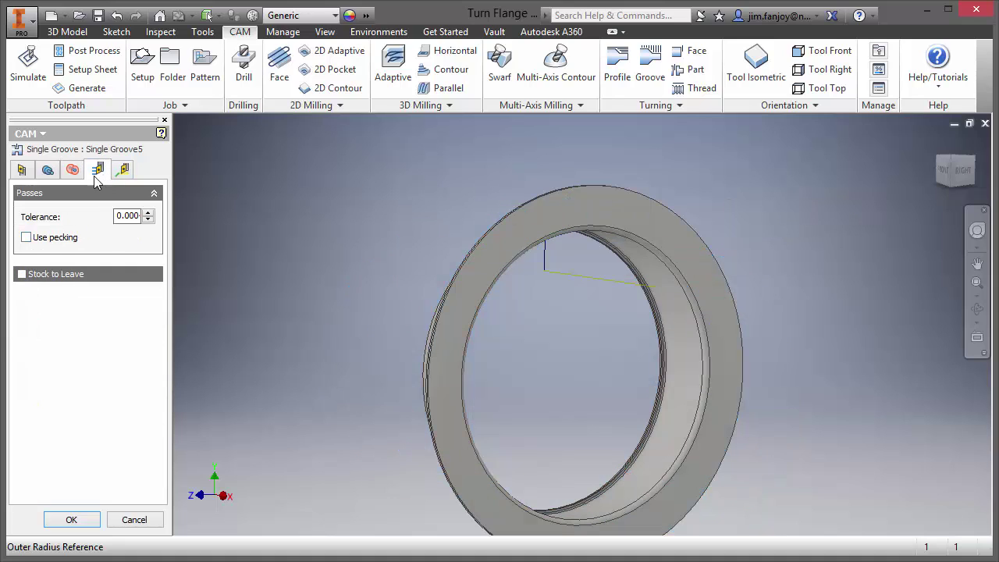
click(27, 238)
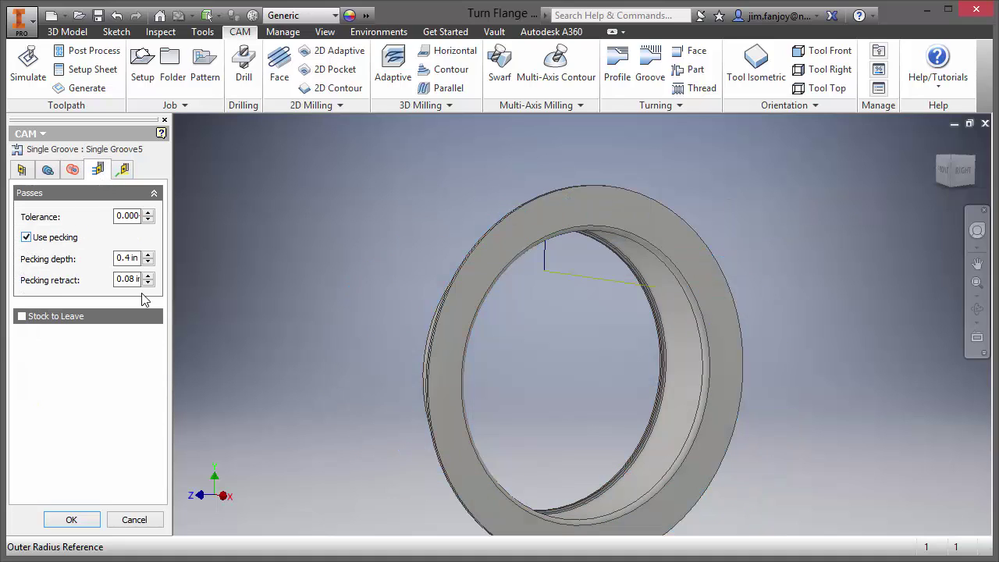
double_click(129, 265)
click(71, 519)
key(F6)
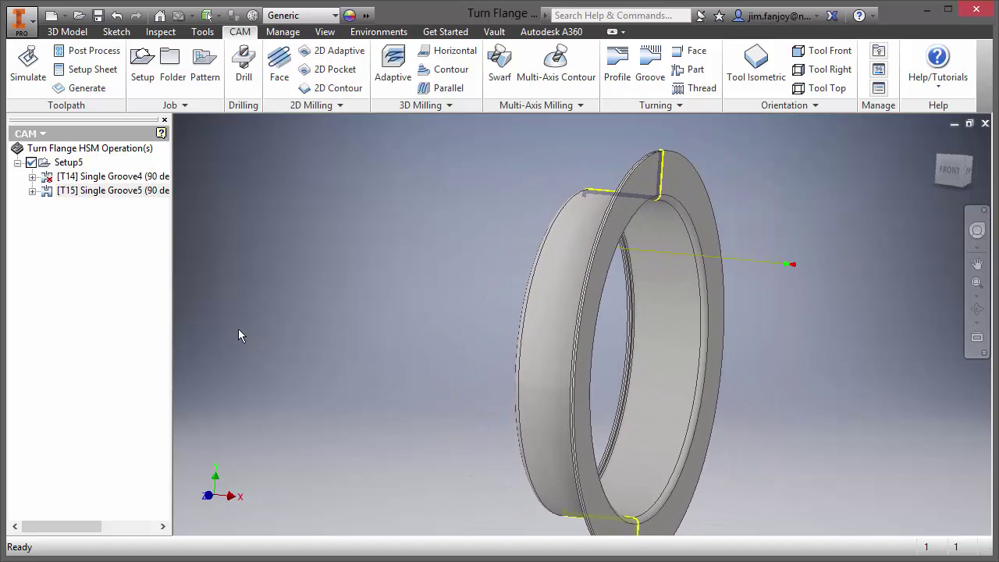
Regenerate the T14 single groove's toolpath and start a simulation of all operations in Setup5
right_click(78, 179)
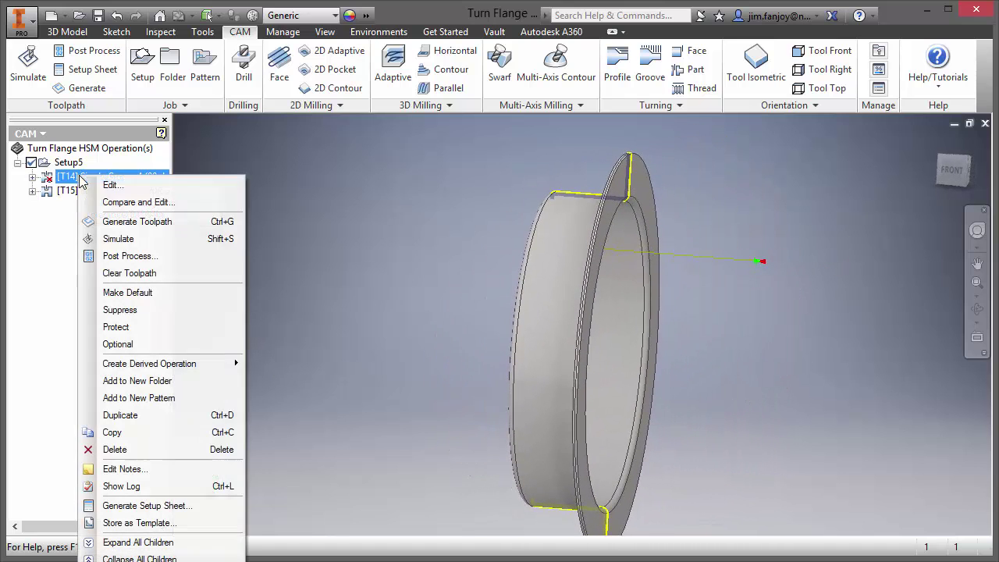
click(134, 222)
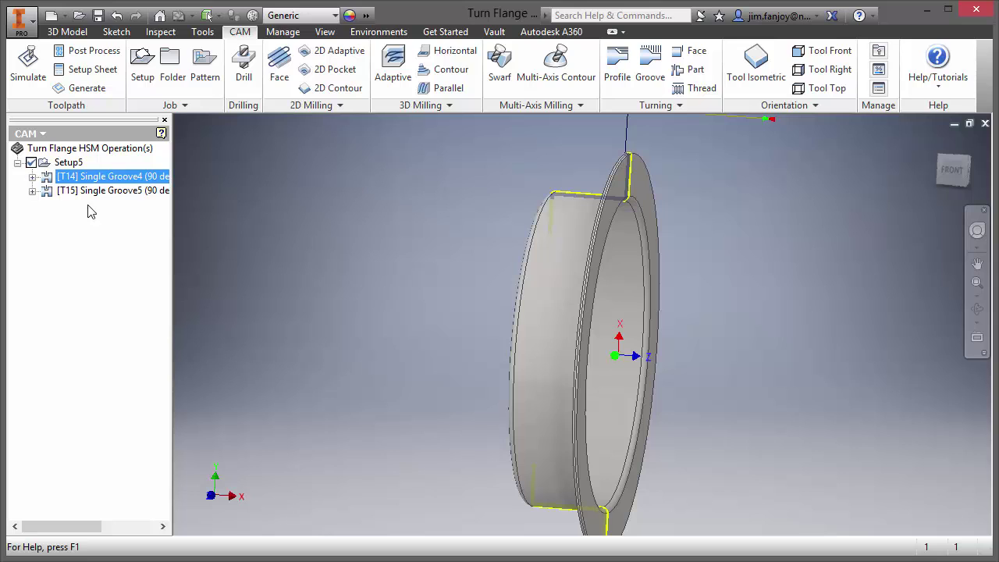
right_click(65, 164)
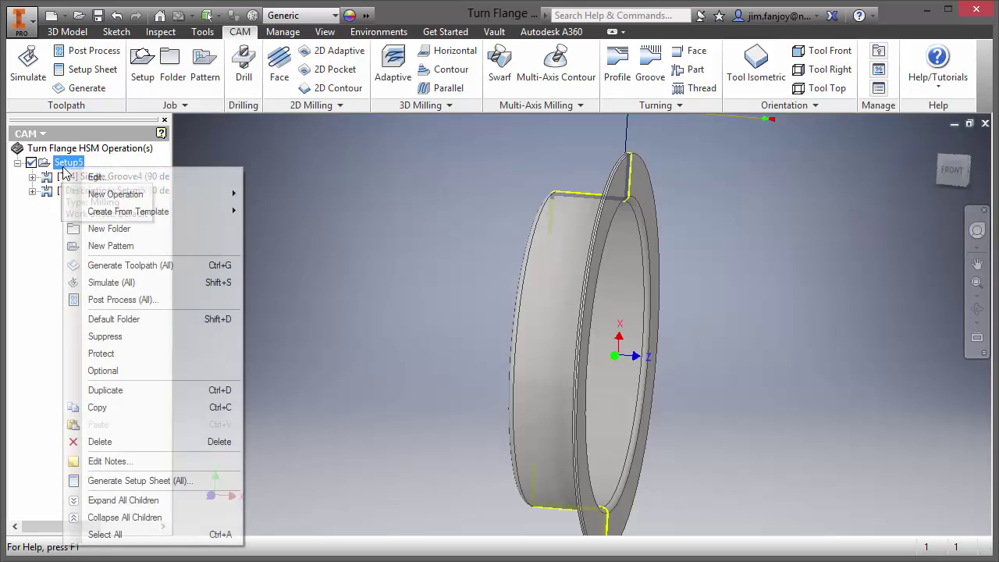
click(134, 283)
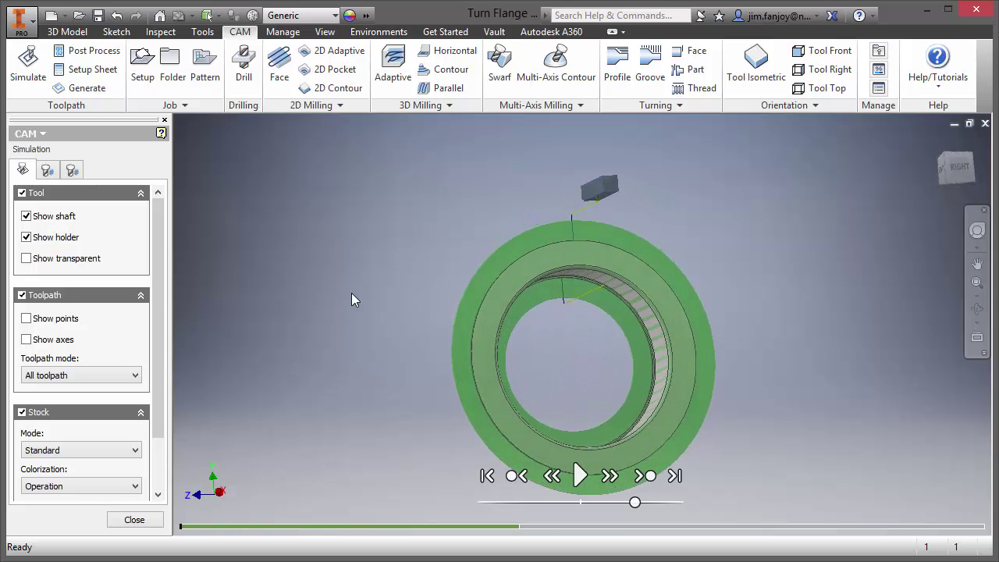
Play the simulation of both grooves and replay it at a slower playback speed
click(591, 478)
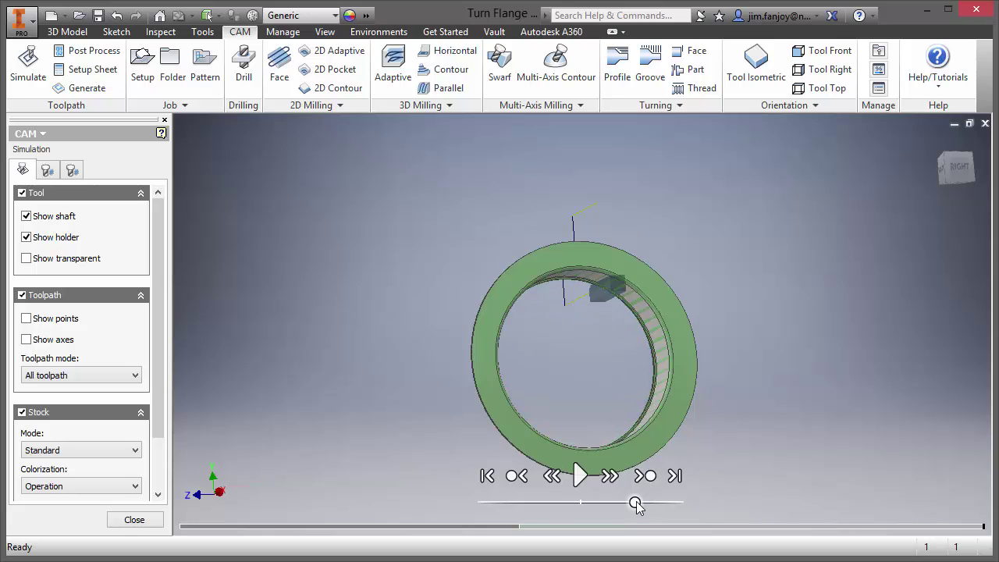
drag(636, 503, 594, 503)
click(580, 475)
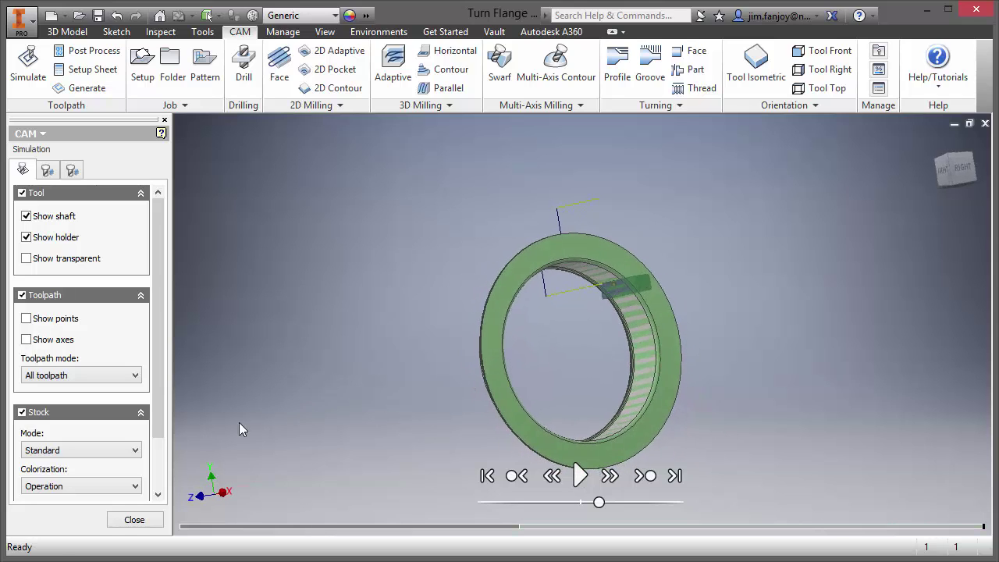
Show the part comparison on the simulated stock and inspect the grooved flange from several angles
drag(156, 404, 157, 472)
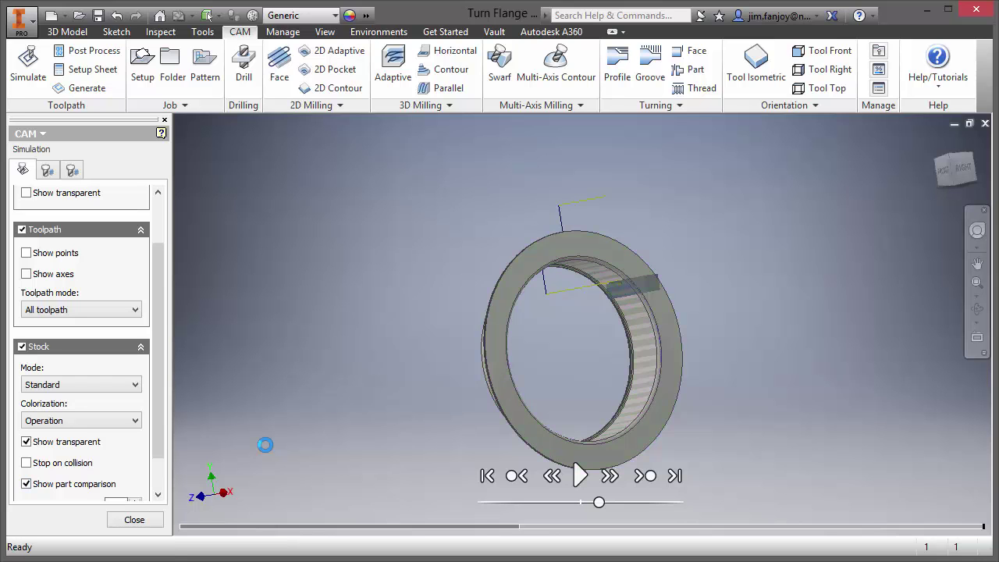
scroll(510, 340, down, 5)
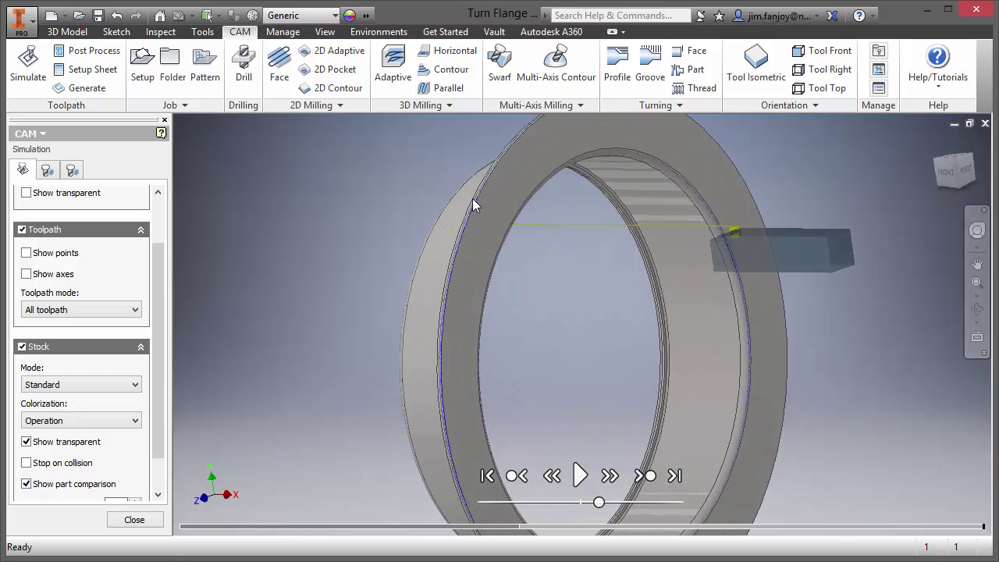
shift+middle_drag(472, 206, 383, 309)
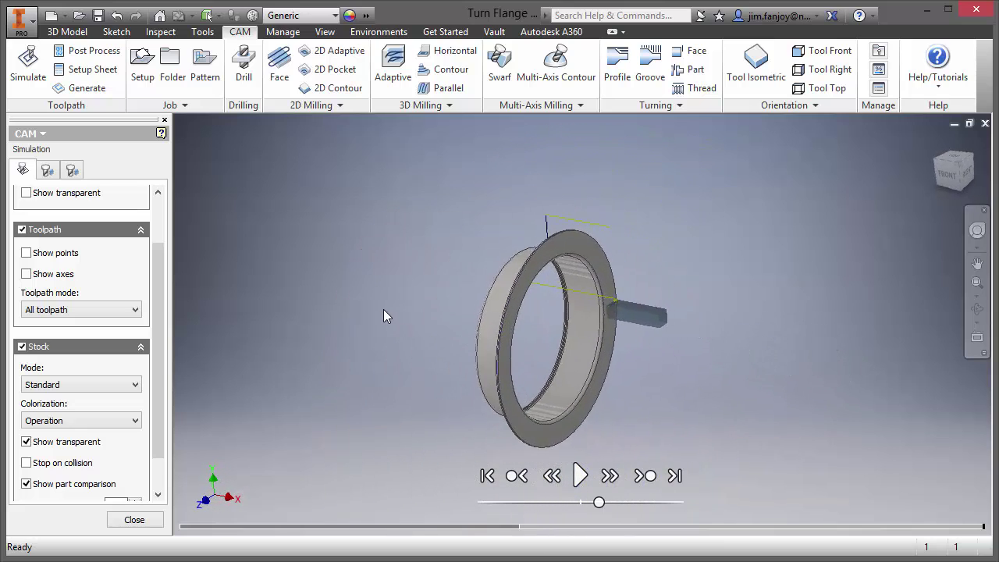
key(F6)
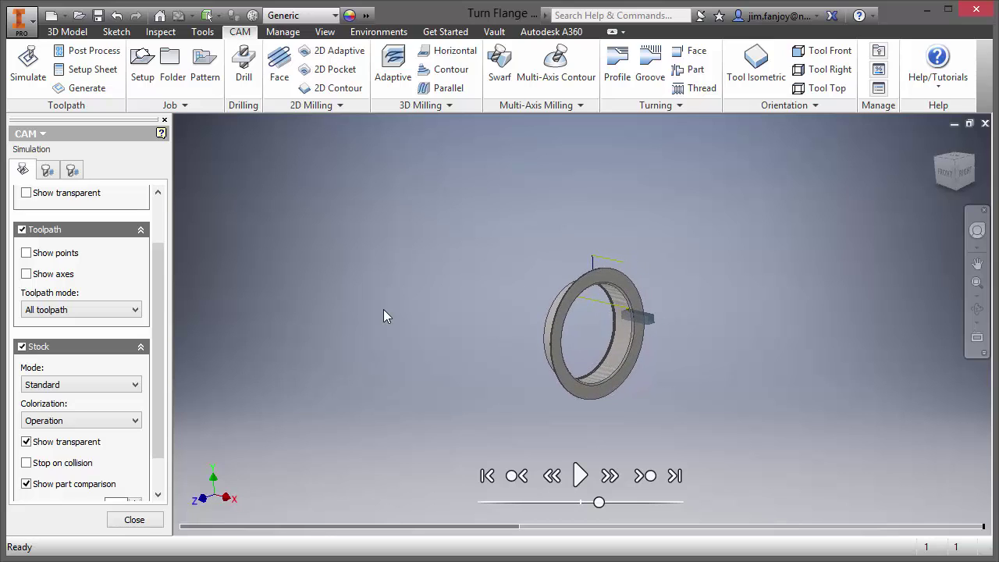